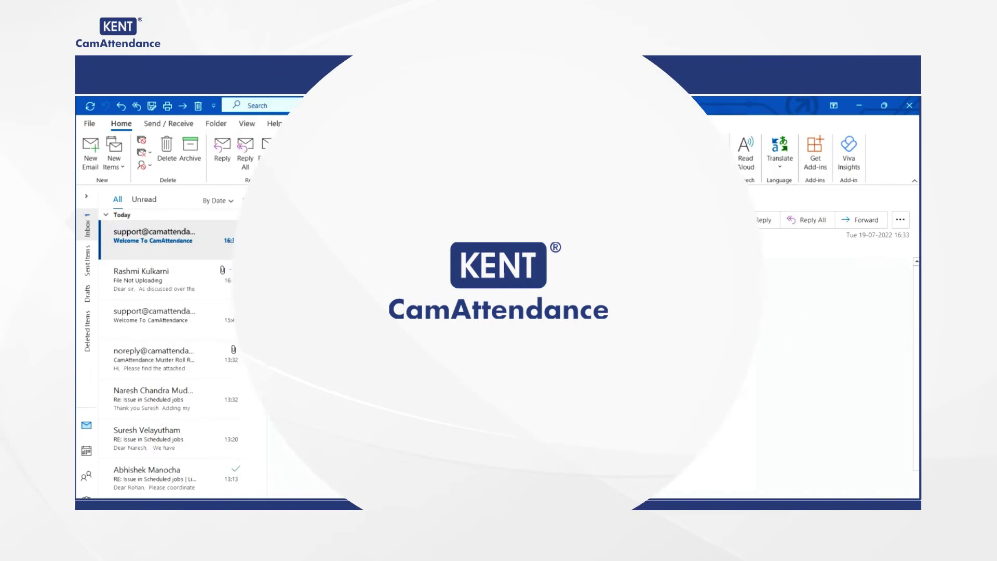
Step: Launch the CamAttendance setup page from the Welcome To CamAttendance email
{"action": "left_click", "coordinate": [629, 393]}
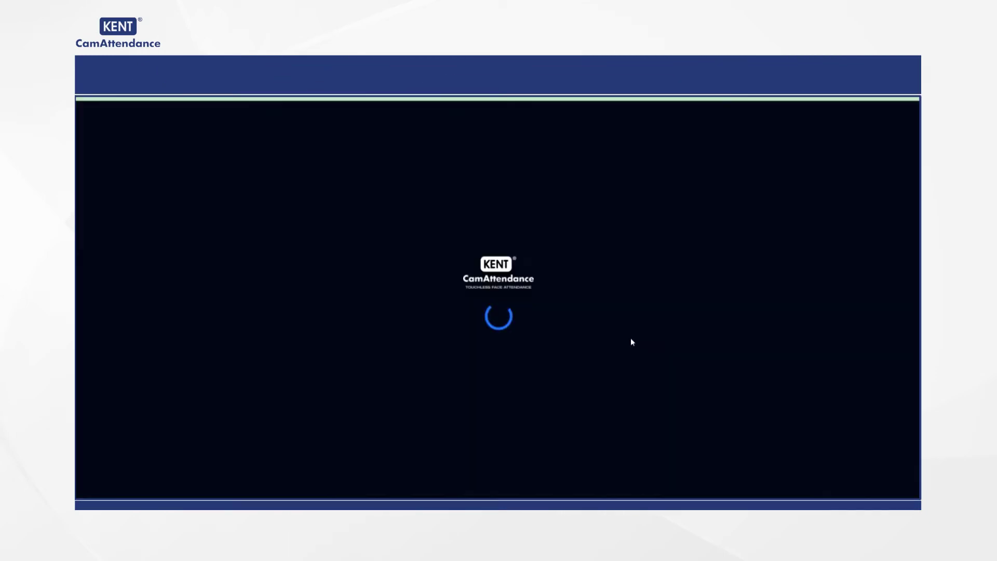
Step: Set and confirm a new account password
{"action": "left_click", "coordinate": [633, 292]}
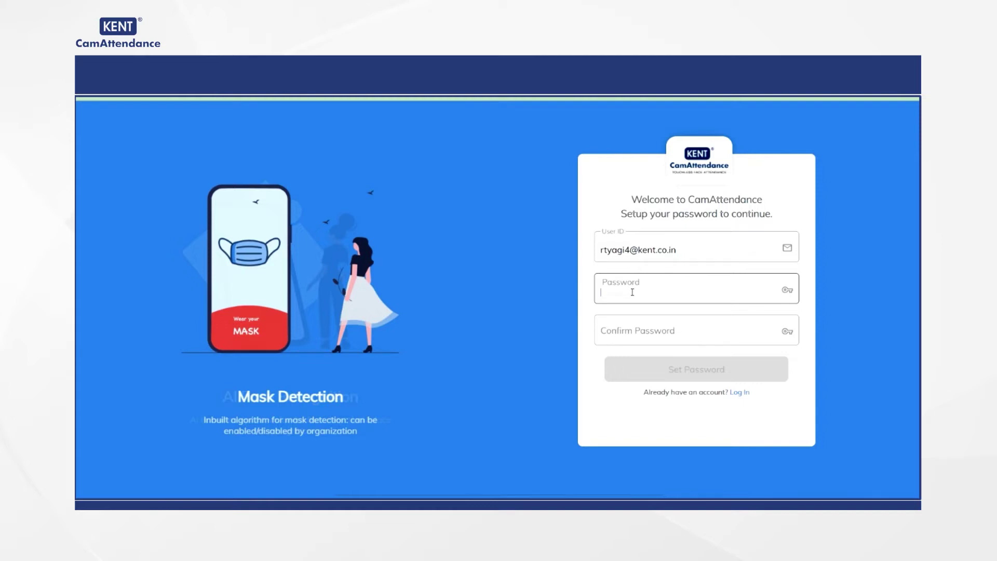
{"action": "type", "text": "12345678"}
{"action": "left_click", "coordinate": [629, 332]}
{"action": "type", "text": "123"}
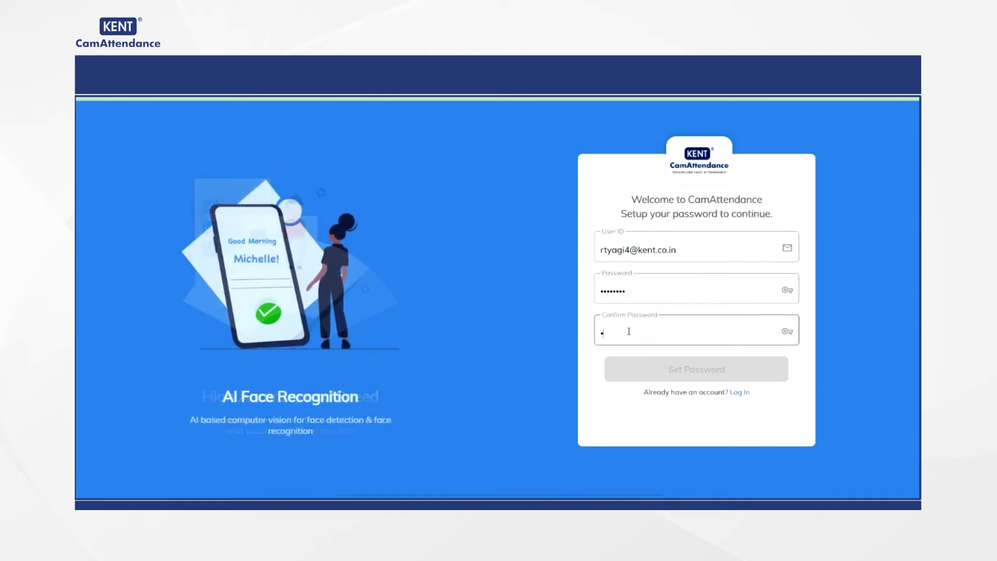
{"action": "type", "text": "45678"}
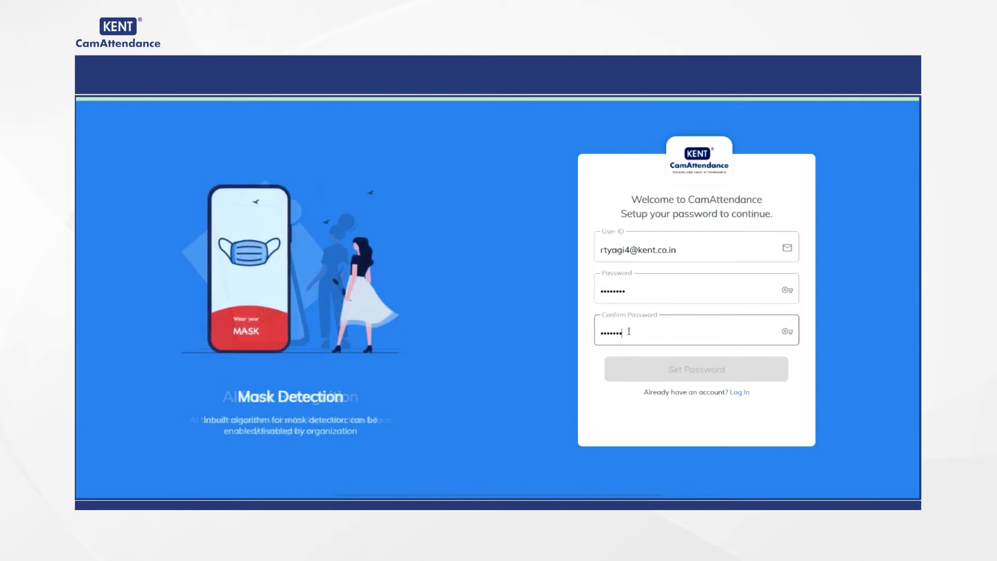
{"action": "left_click", "coordinate": [672, 377]}
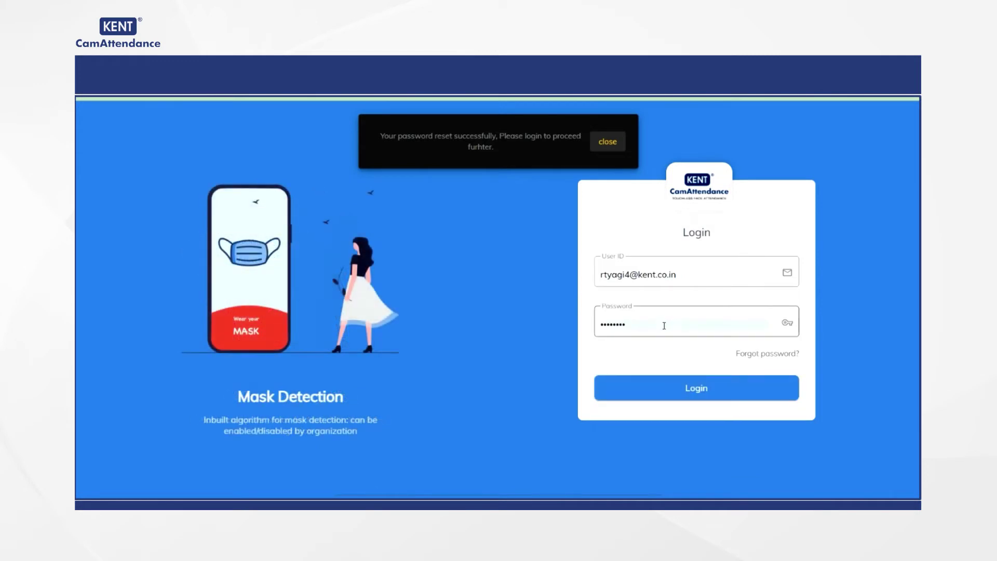
Step: Log in to CamAttendance with the new password
{"action": "double_click", "coordinate": [658, 329]}
{"action": "left_click", "coordinate": [657, 328]}
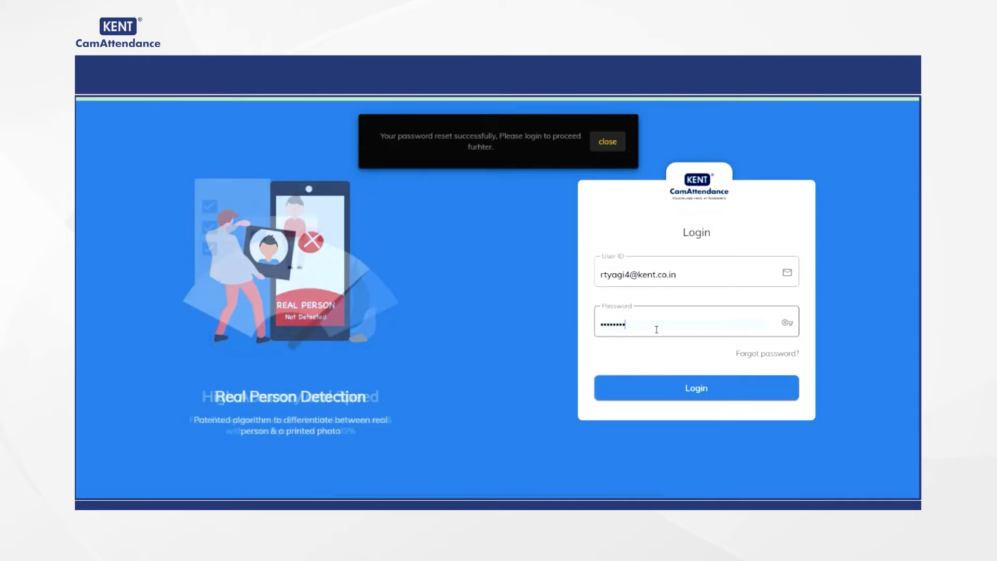
{"action": "left_click", "coordinate": [695, 386]}
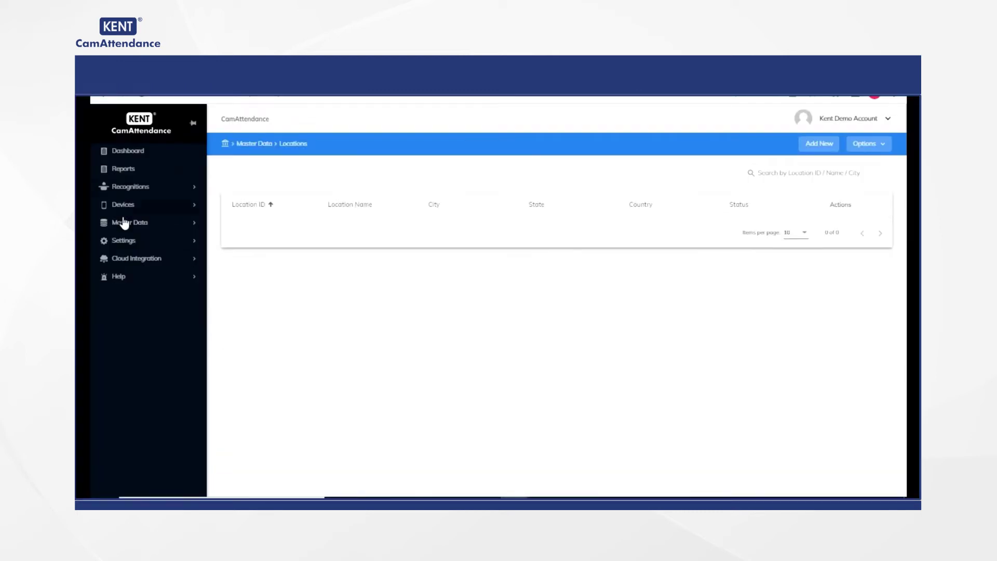
Step: Start new location Lo1 named kent with address lines Noida and No
{"action": "left_click", "coordinate": [130, 225]}
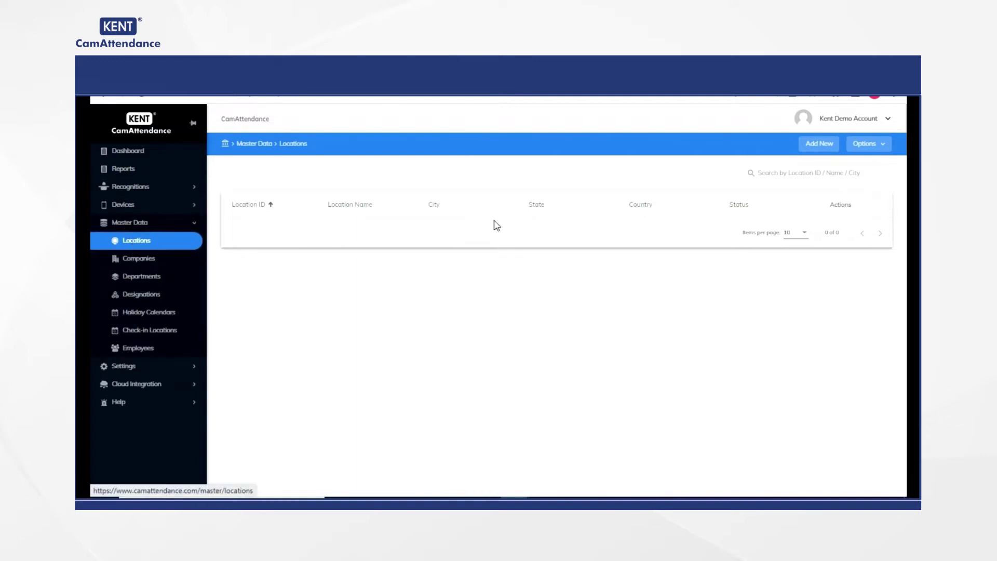
{"action": "left_click", "coordinate": [820, 144]}
{"action": "left_click", "coordinate": [385, 218]}
{"action": "type", "text": "Lo1"}
{"action": "left_click", "coordinate": [596, 216]}
{"action": "type", "text": "kent"}
{"action": "left_click", "coordinate": [436, 266]}
{"action": "type", "text": "Noida"}
{"action": "left_click", "coordinate": [606, 264]}
{"action": "type", "text": "No"}
Step: Enter state Uttar pardesh, city Noida, postal code 201301, locate it on the map, and submit
{"action": "left_click", "coordinate": [593, 316]}
{"action": "type", "text": "Uttar"}
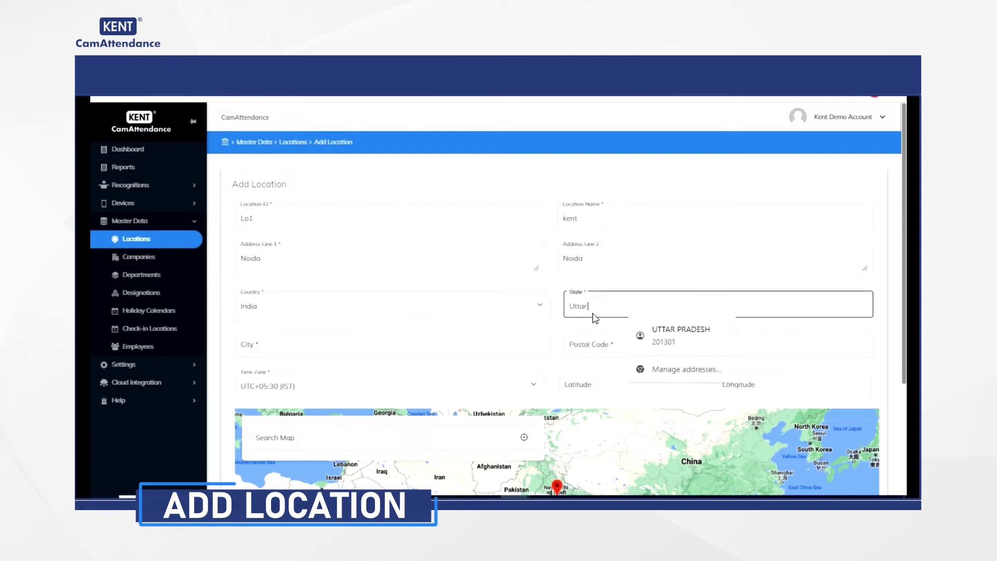
{"action": "type", "text": " pardesh"}
{"action": "left_click", "coordinate": [462, 344]}
{"action": "type", "text": "No"}
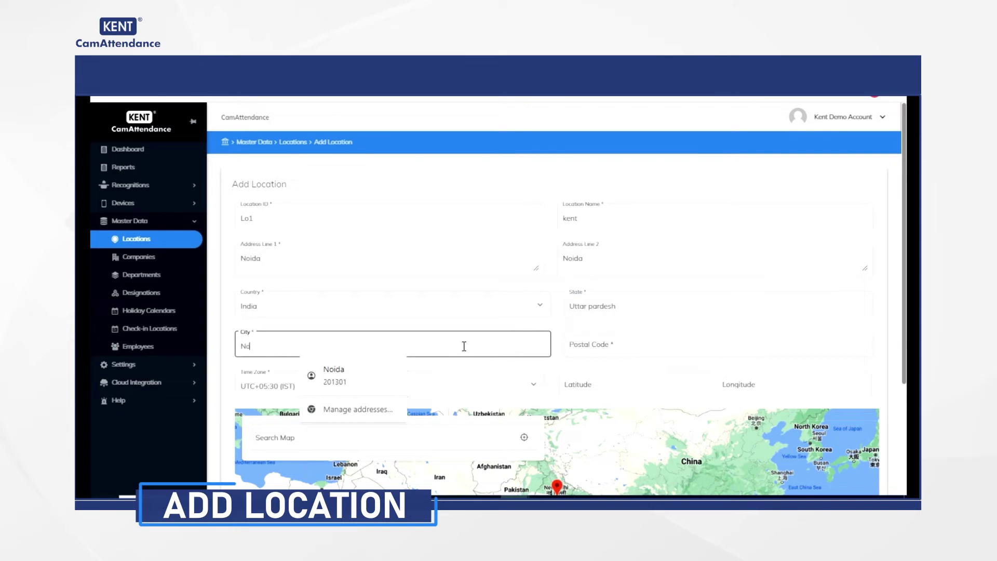
{"action": "type", "text": "ida"}
{"action": "left_click", "coordinate": [587, 348]}
{"action": "type", "text": "201301"}
{"action": "left_click", "coordinate": [461, 437]}
{"action": "left_click", "coordinate": [524, 438]}
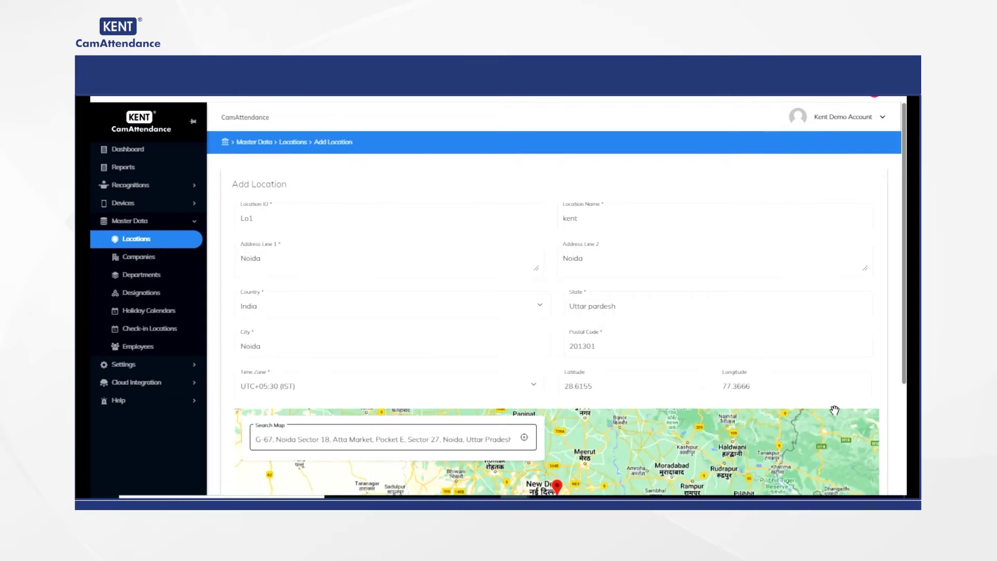
{"action": "scroll", "coordinate": [524, 441], "scroll_direction": "down", "scroll_amount": 3}
{"action": "left_click", "coordinate": [530, 452]}
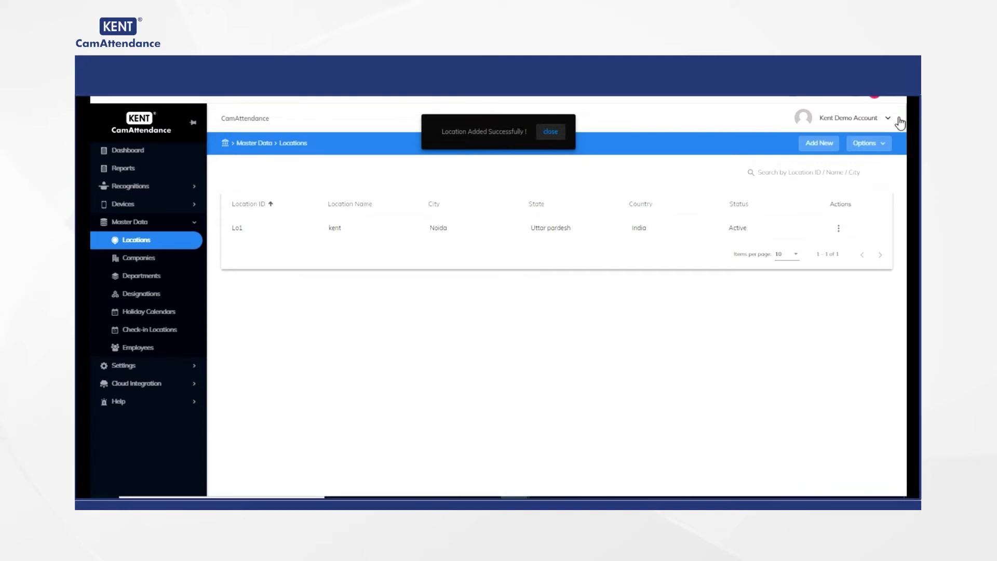
Step: Import import-locations-sample (15) via Import Data, adding three Andhra Pradesh locations
{"action": "left_click", "coordinate": [884, 150]}
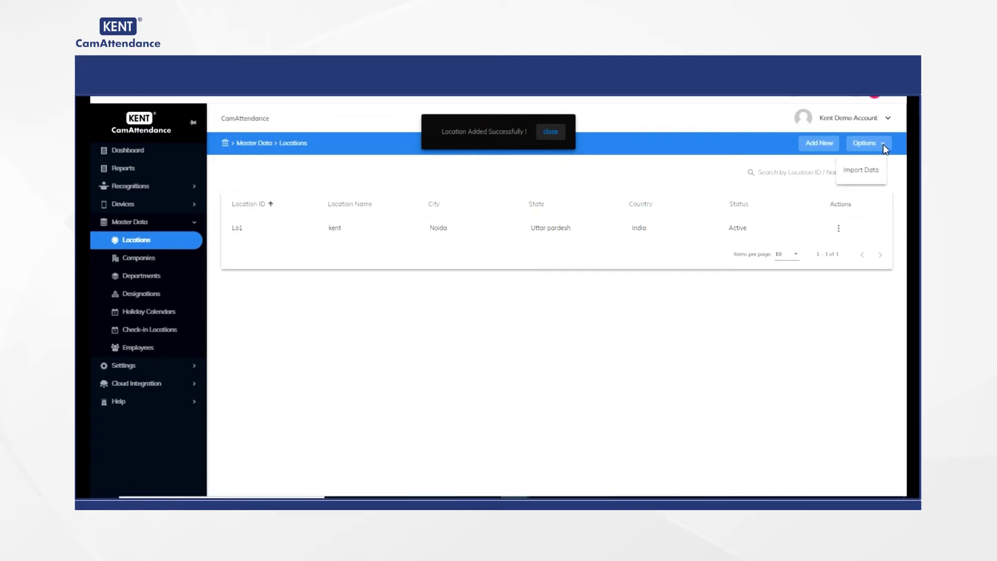
{"action": "left_click", "coordinate": [859, 173]}
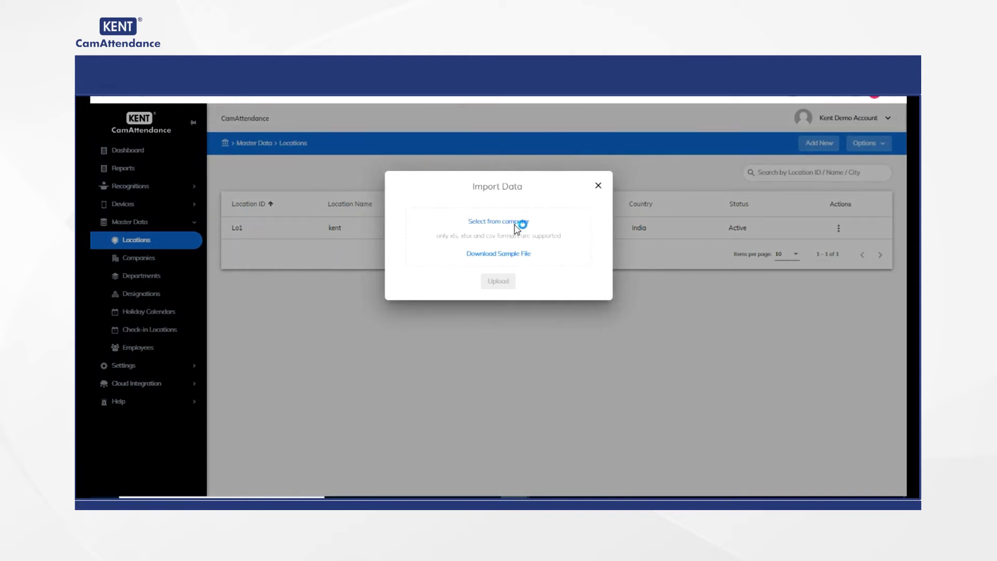
{"action": "left_click", "coordinate": [514, 224]}
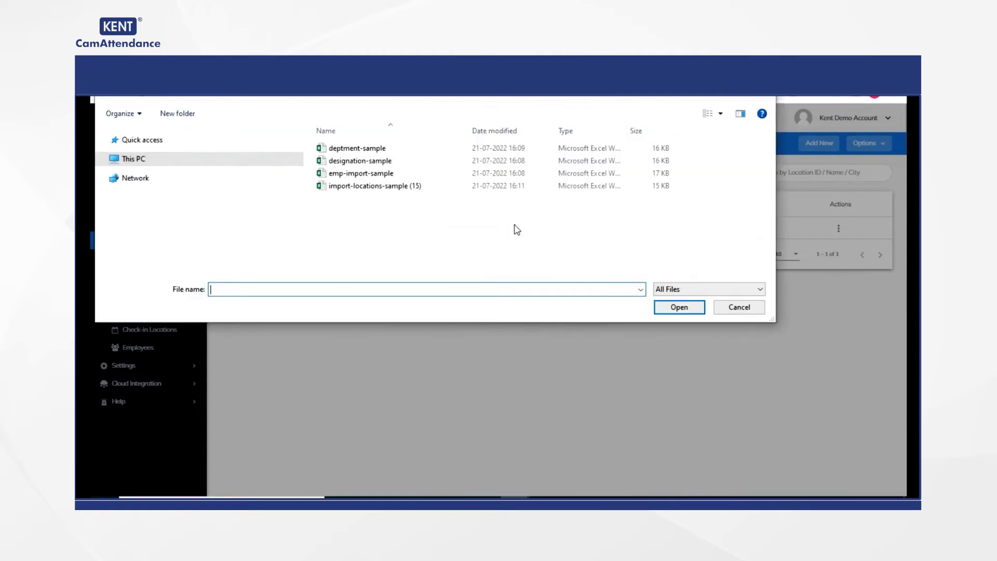
{"action": "left_click", "coordinate": [343, 187]}
{"action": "left_click", "coordinate": [684, 308]}
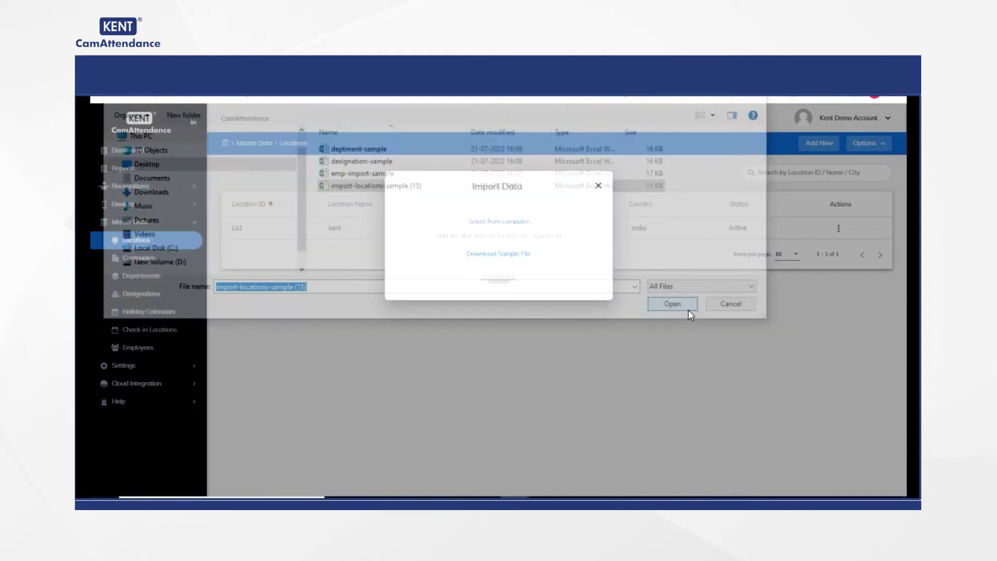
{"action": "left_click", "coordinate": [498, 282]}
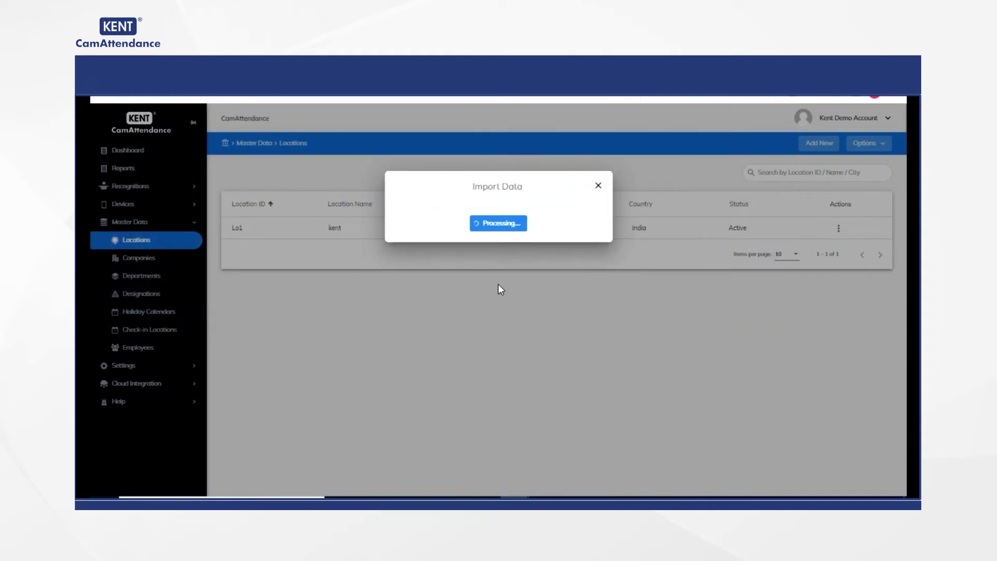
{"action": "left_click", "coordinate": [598, 185]}
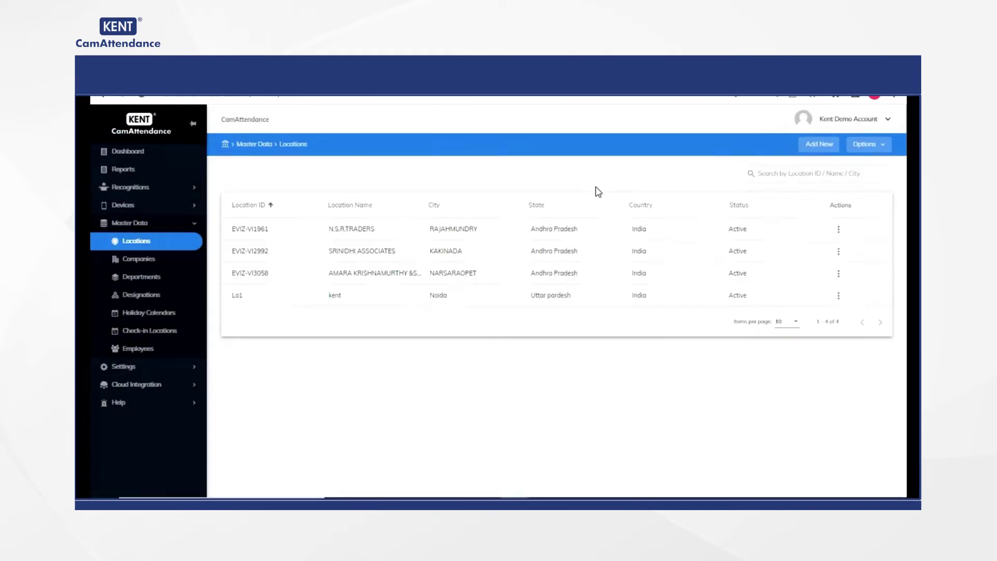
Step: Add device HA145QW named Kent at location kent | Lo1 in the Device List
{"action": "left_click", "coordinate": [129, 207]}
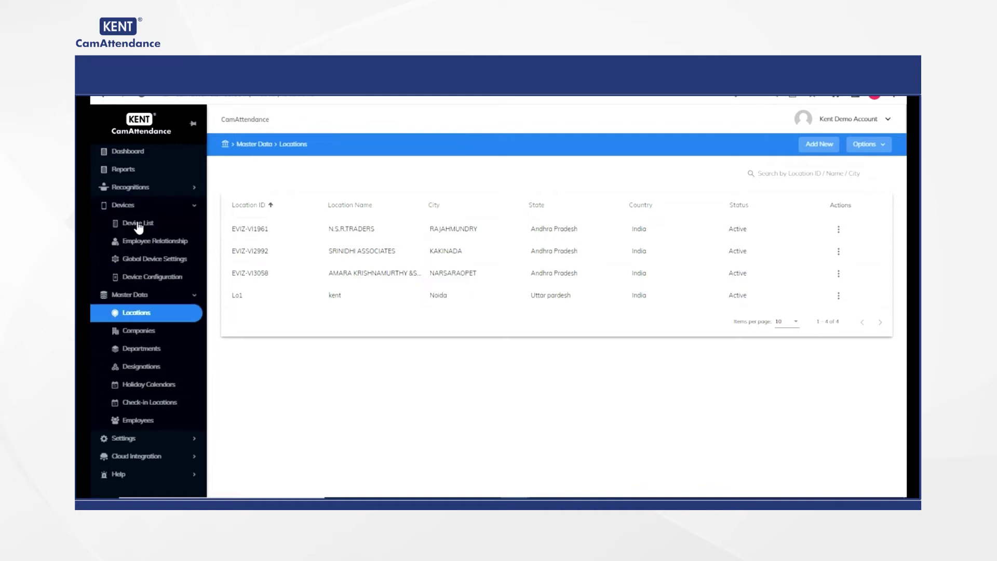
{"action": "left_click", "coordinate": [138, 223]}
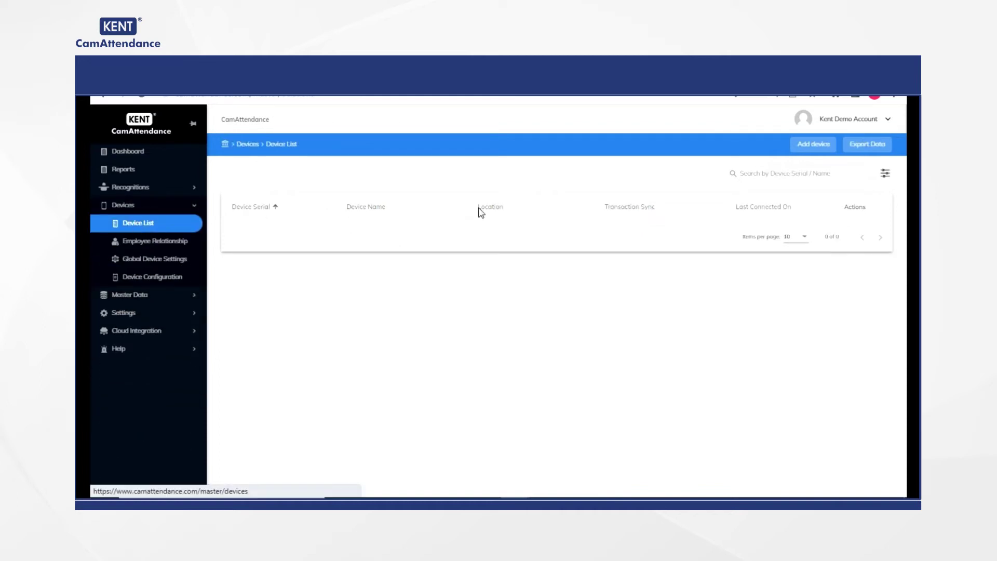
{"action": "left_click", "coordinate": [800, 148]}
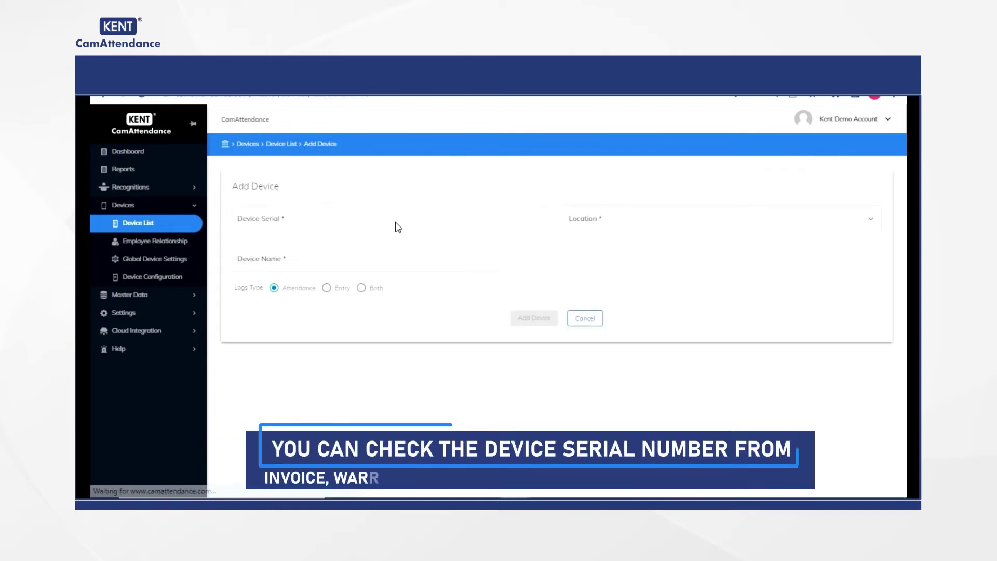
{"action": "left_click", "coordinate": [338, 224]}
{"action": "key", "text": "ctrl+v"}
{"action": "left_click", "coordinate": [595, 220]}
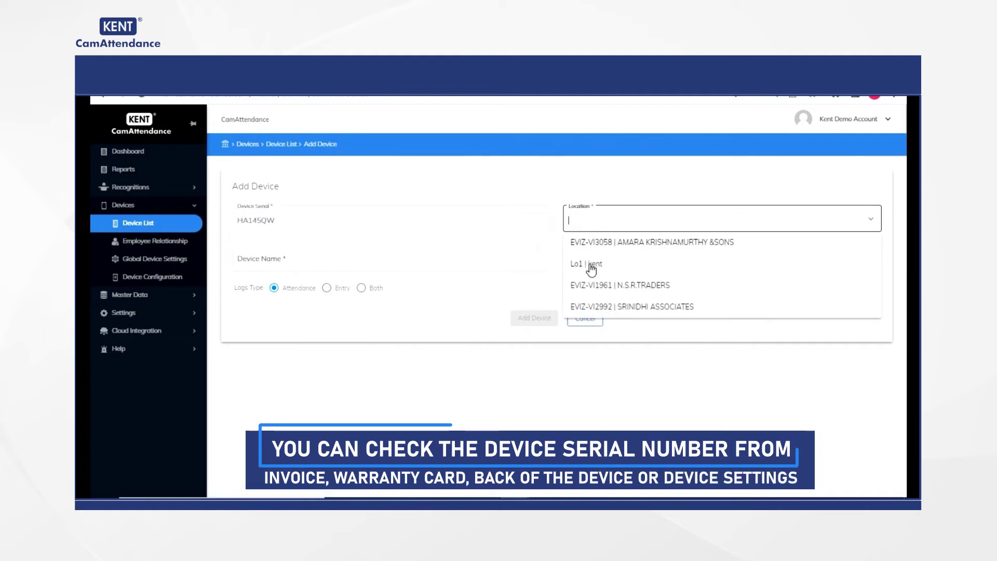
{"action": "left_click", "coordinate": [591, 269]}
{"action": "left_click", "coordinate": [405, 258]}
{"action": "type", "text": "Kent"}
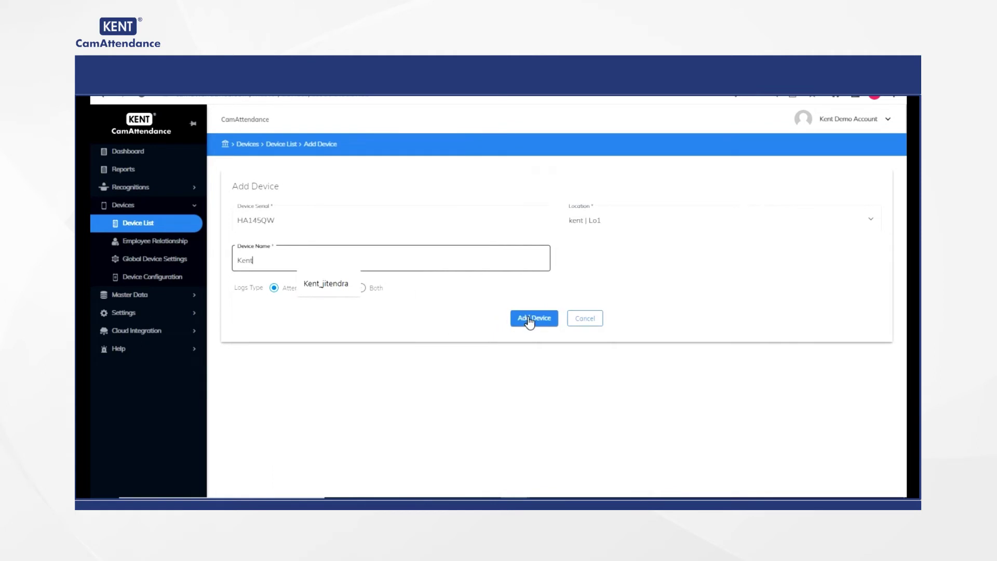
{"action": "left_click", "coordinate": [531, 318]}
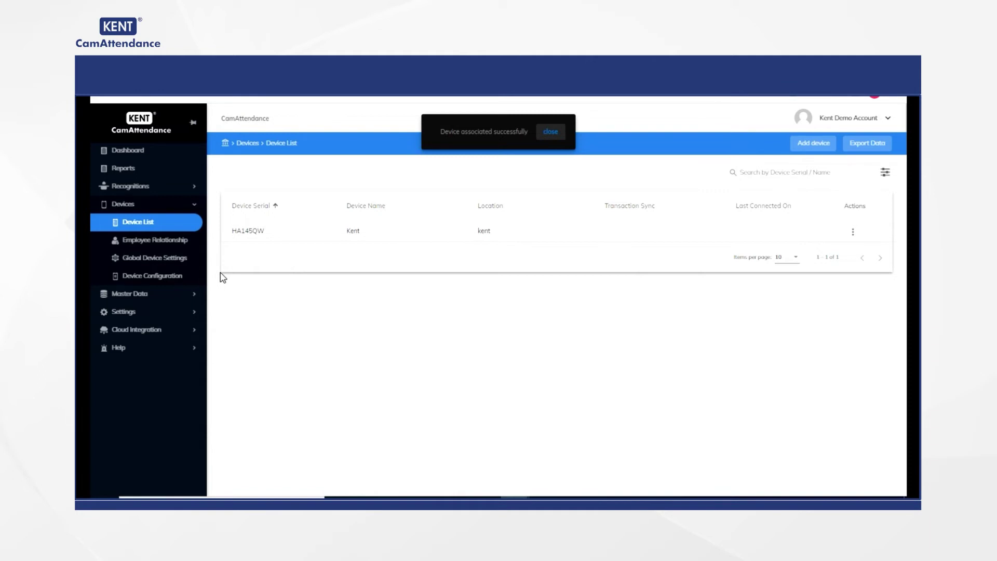
Step: Start company C01 named Kent, assigned to the kent location
{"action": "left_click", "coordinate": [138, 294]}
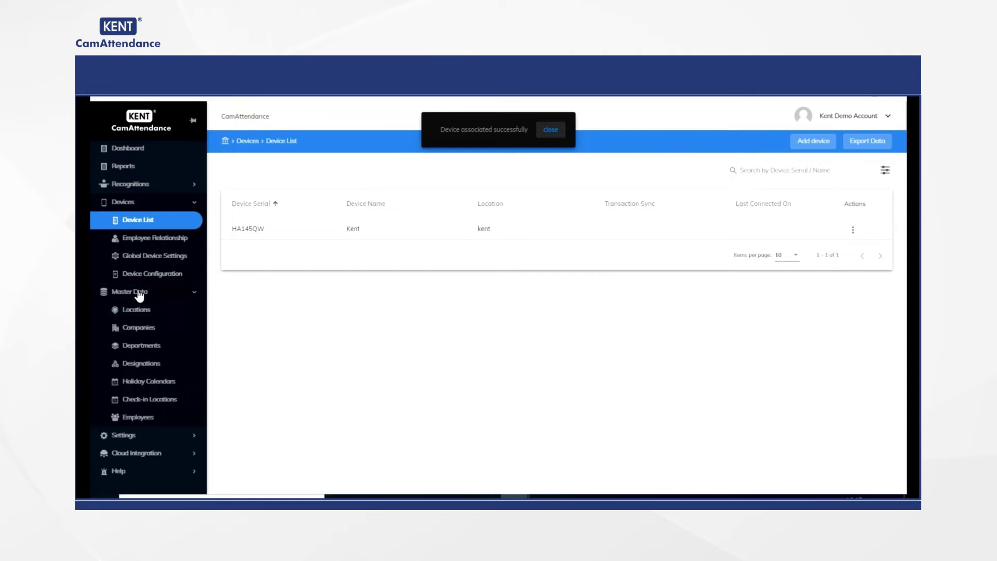
{"action": "left_click", "coordinate": [147, 328]}
{"action": "left_click", "coordinate": [871, 142]}
{"action": "left_click", "coordinate": [338, 216]}
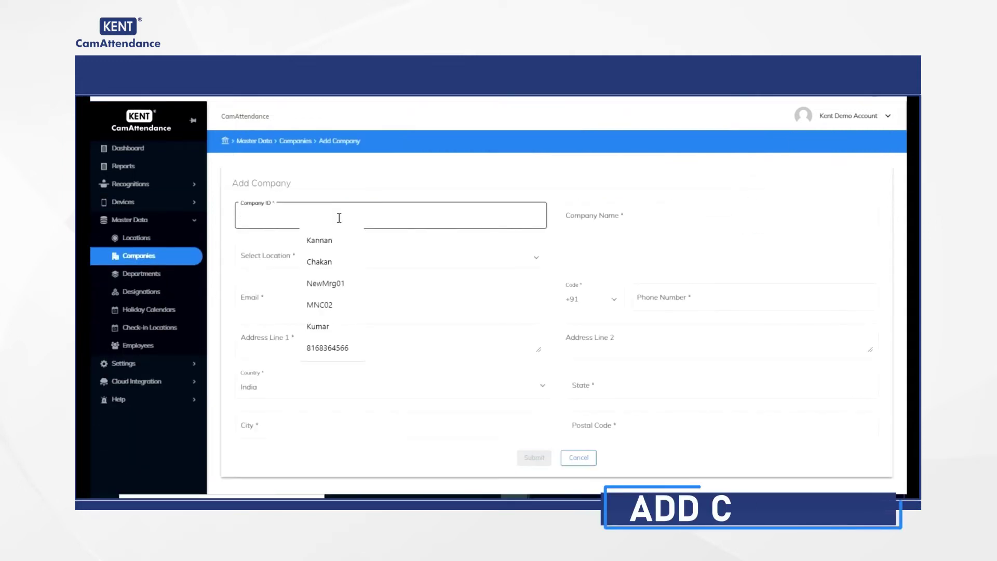
{"action": "type", "text": "co1"}
{"action": "left_click", "coordinate": [586, 217]}
{"action": "type", "text": "Kent"}
{"action": "left_click", "coordinate": [463, 260]}
{"action": "left_click", "coordinate": [255, 342]}
{"action": "left_click", "coordinate": [407, 329]}
Step: Fill in the company's email, phone number and address line Noida
{"action": "left_click", "coordinate": [403, 295]}
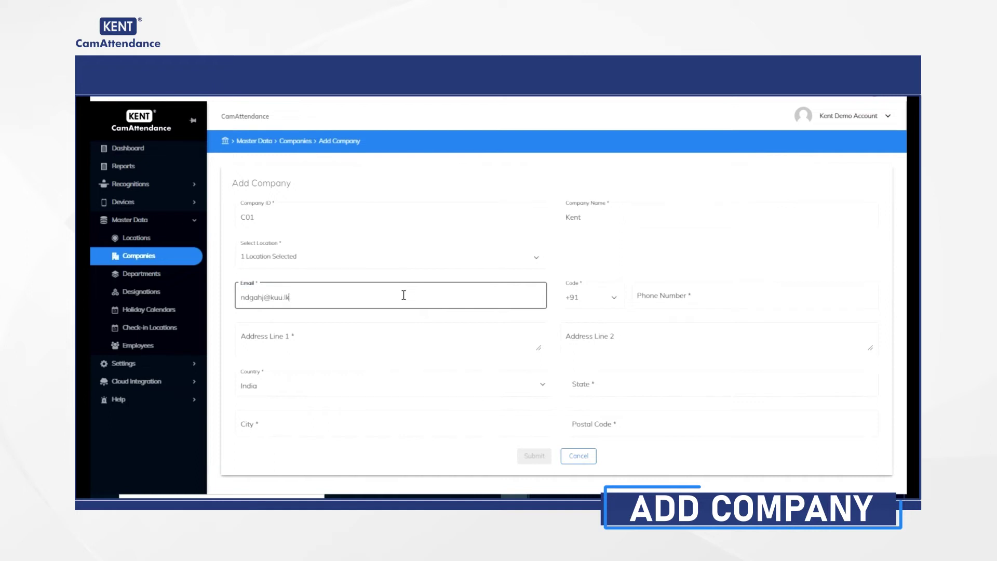
{"action": "left_click", "coordinate": [668, 297]}
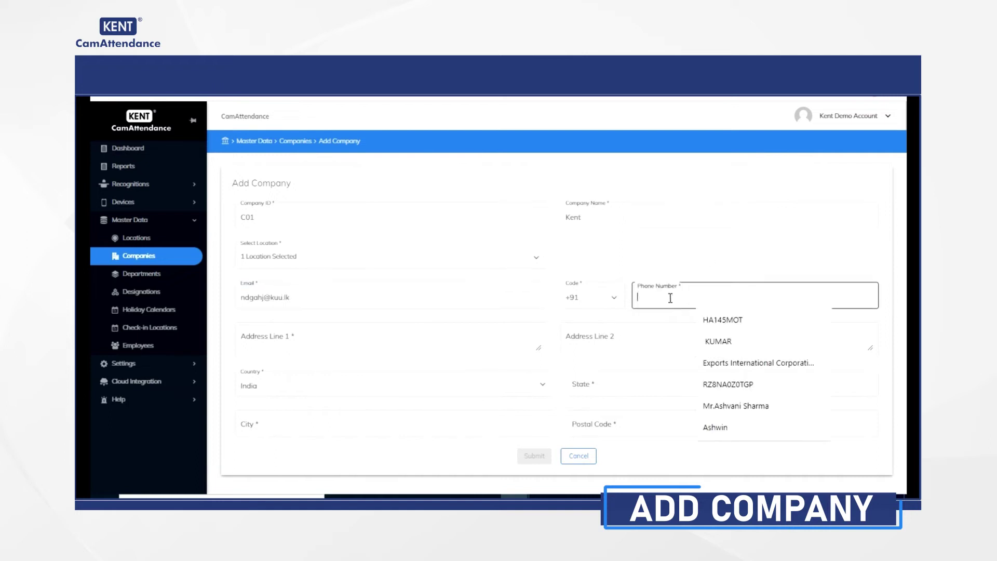
{"action": "type", "text": "1234567890"}
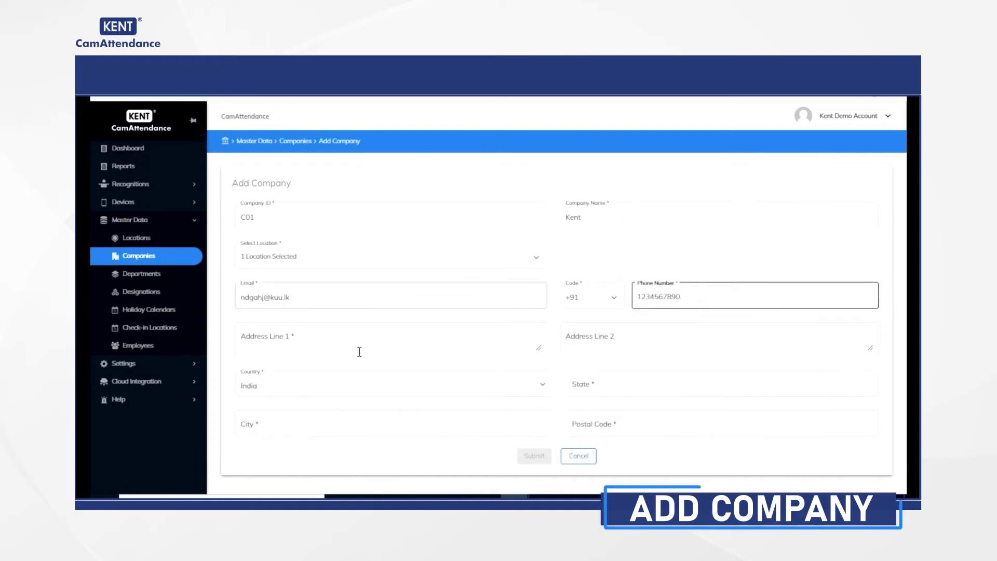
{"action": "left_click", "coordinate": [360, 351]}
{"action": "left_click", "coordinate": [638, 338]}
{"action": "type", "text": "Noida"}
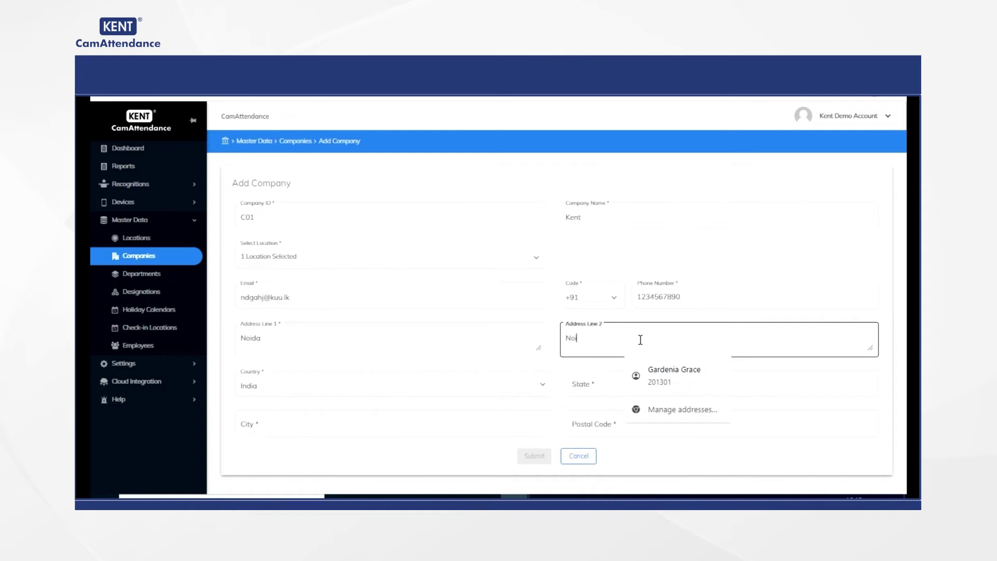
Step: Set state Uttar pardesh, city Noida and postal code 201301, then submit the company
{"action": "left_click", "coordinate": [582, 383]}
{"action": "type", "text": "Uttar"}
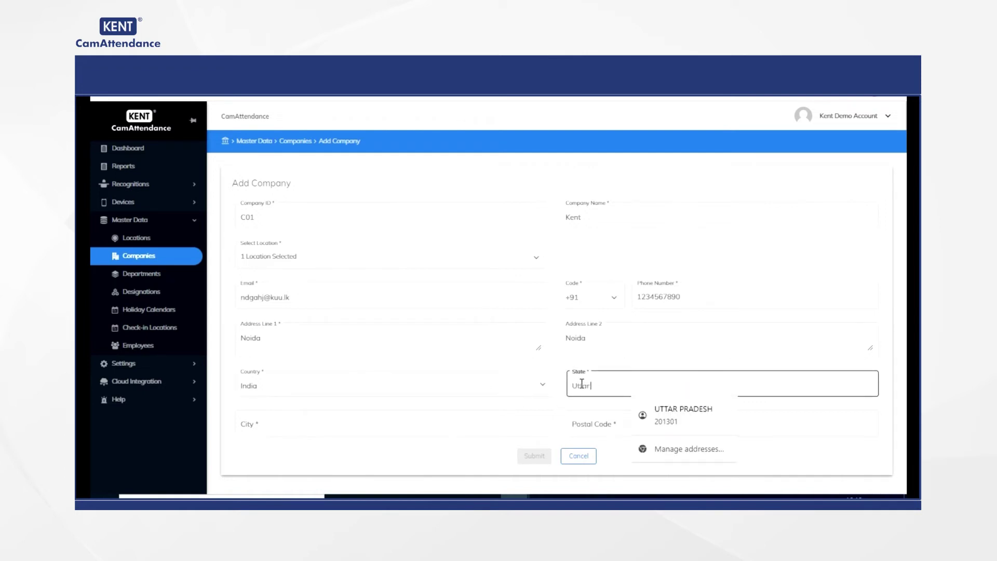
{"action": "type", "text": " pardesh"}
{"action": "left_click", "coordinate": [498, 426]}
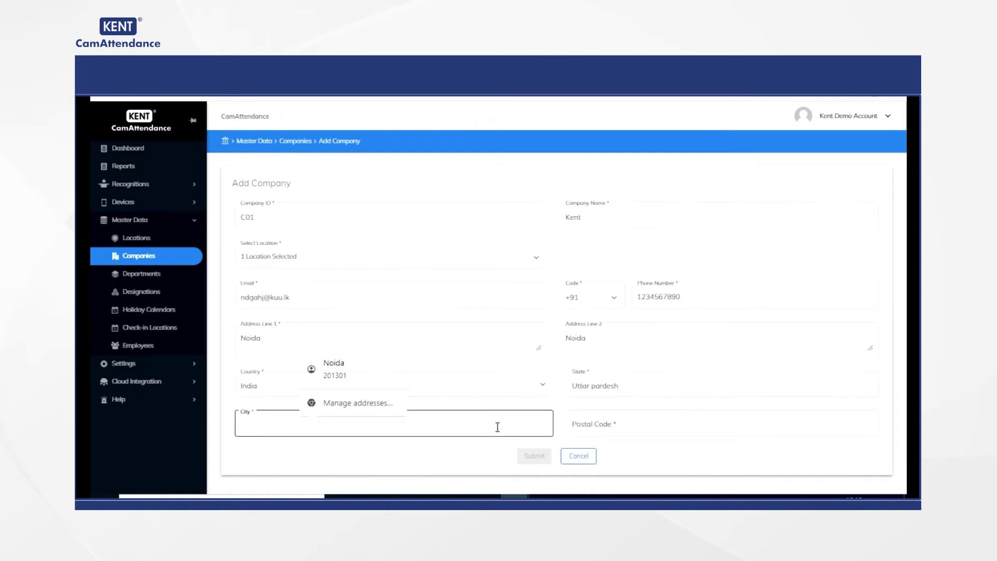
{"action": "left_click", "coordinate": [629, 434]}
{"action": "type", "text": "201301"}
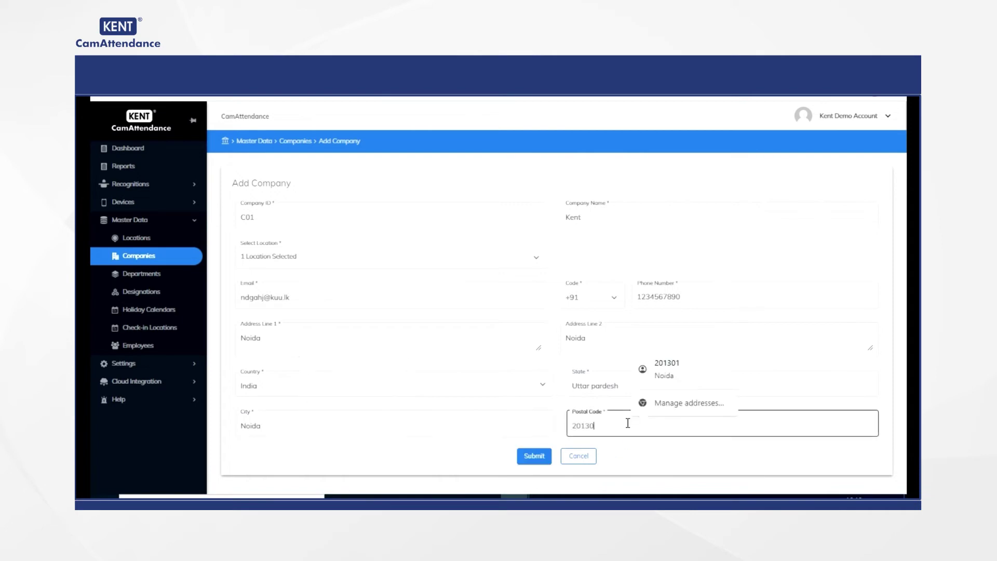
{"action": "left_click", "coordinate": [535, 456]}
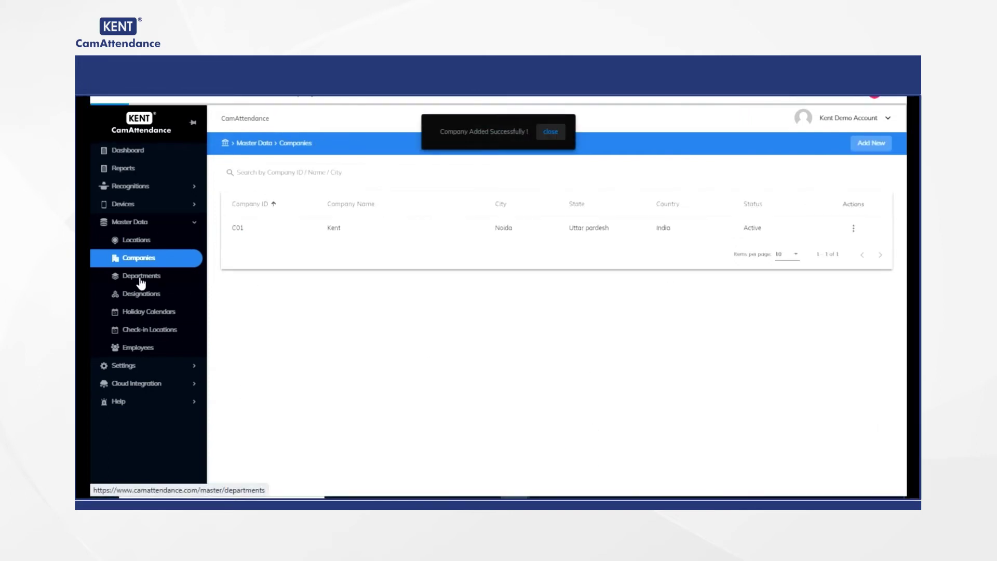
Step: Add department Dep05 named Fdss under company C01 Kent
{"action": "left_click", "coordinate": [140, 278]}
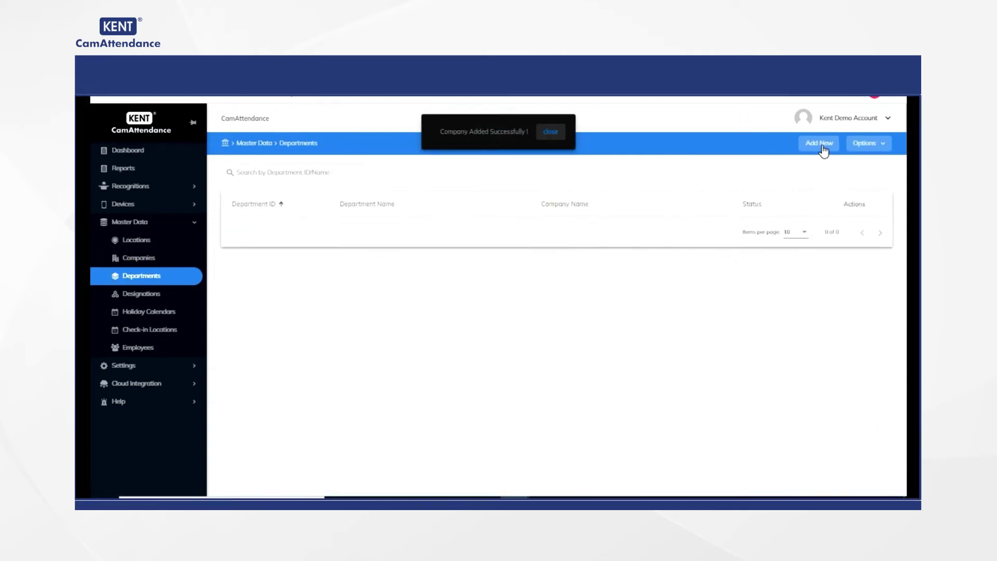
{"action": "left_click", "coordinate": [822, 145]}
{"action": "left_click", "coordinate": [320, 191]}
{"action": "left_click", "coordinate": [247, 218]}
{"action": "left_click", "coordinate": [605, 195]}
{"action": "type", "text": "Dep05"}
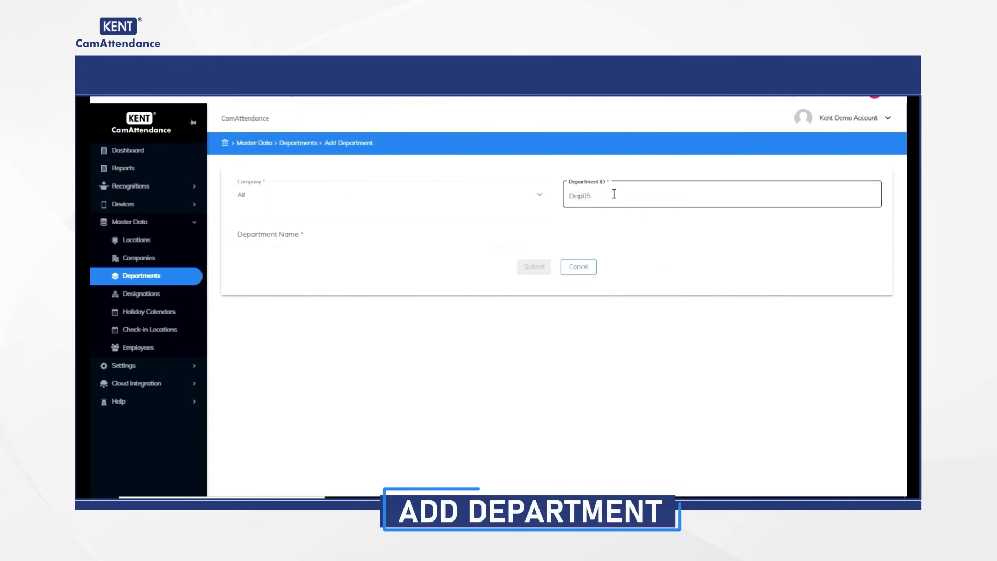
{"action": "left_click", "coordinate": [382, 234]}
{"action": "type", "text": "Fdss"}
{"action": "left_click", "coordinate": [534, 266]}
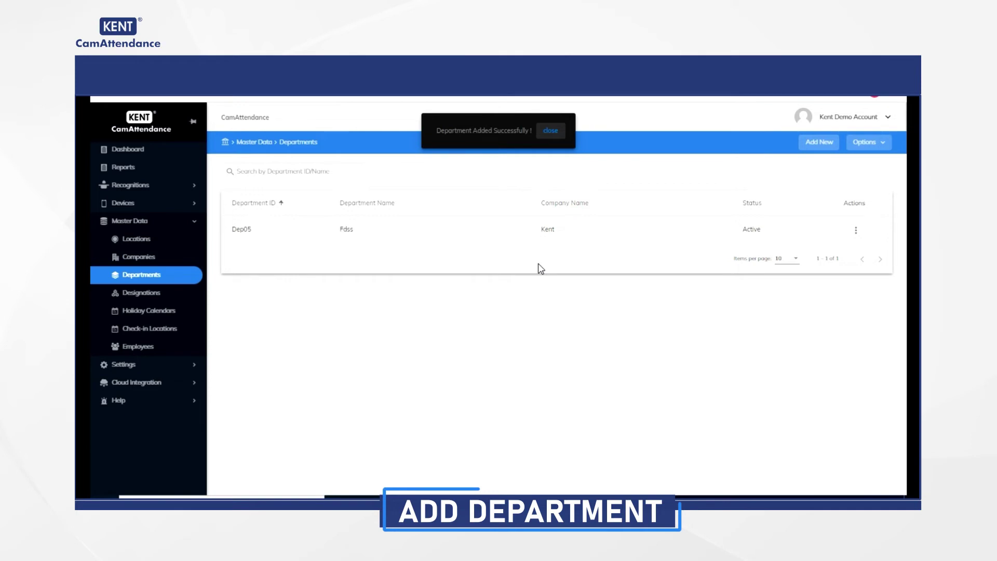
Step: Import the deptment-sample spreadsheet, adding Dep01 Staff, Dep02 ADMINISTRATION and Dep03 GENERAL
{"action": "left_click", "coordinate": [878, 147]}
{"action": "left_click", "coordinate": [866, 169]}
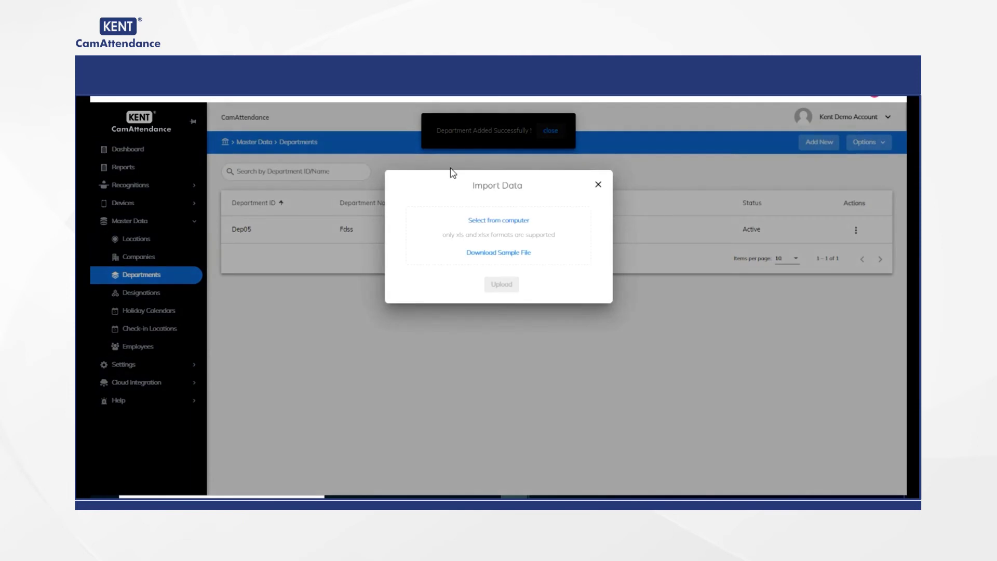
{"action": "left_click", "coordinate": [512, 224]}
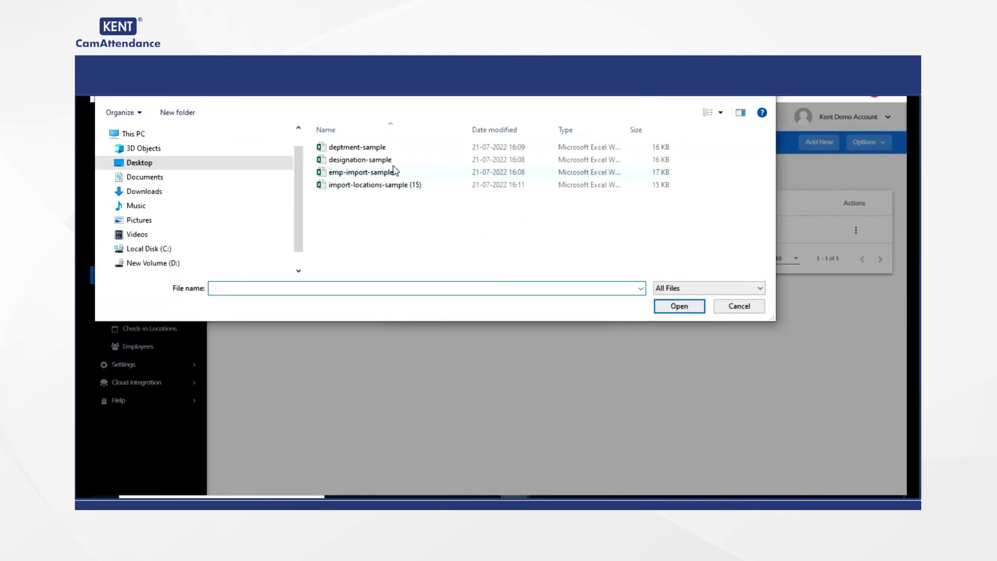
{"action": "left_click", "coordinate": [381, 148]}
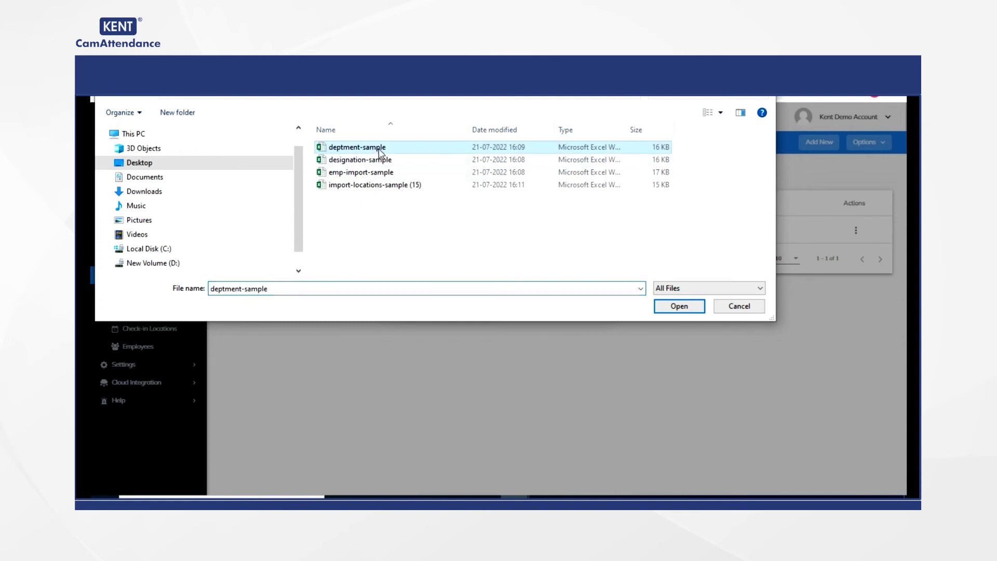
{"action": "left_click", "coordinate": [675, 307]}
{"action": "left_click", "coordinate": [501, 284]}
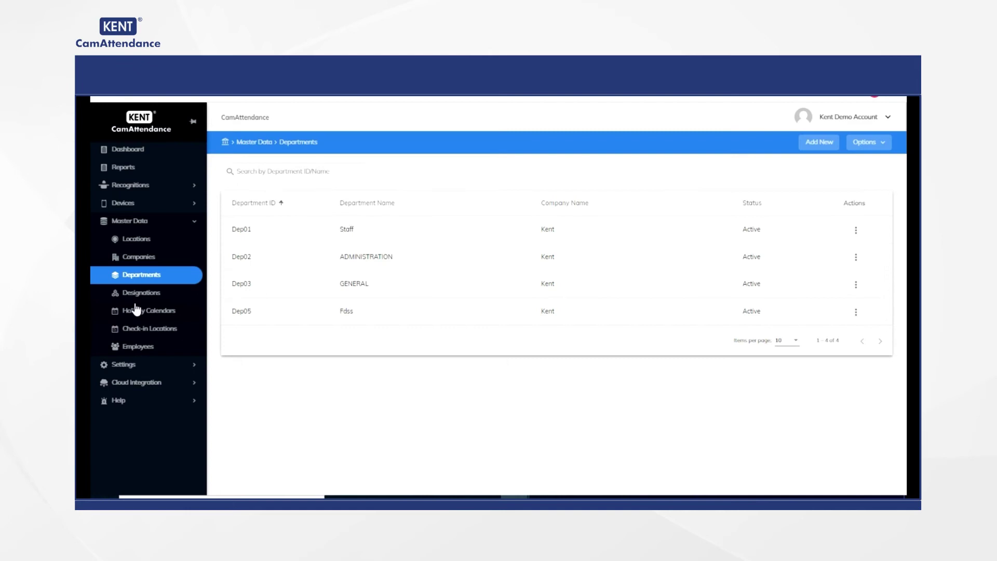
Step: Add designation Des05 named Deshaj under company C01 Kent
{"action": "left_click", "coordinate": [138, 293]}
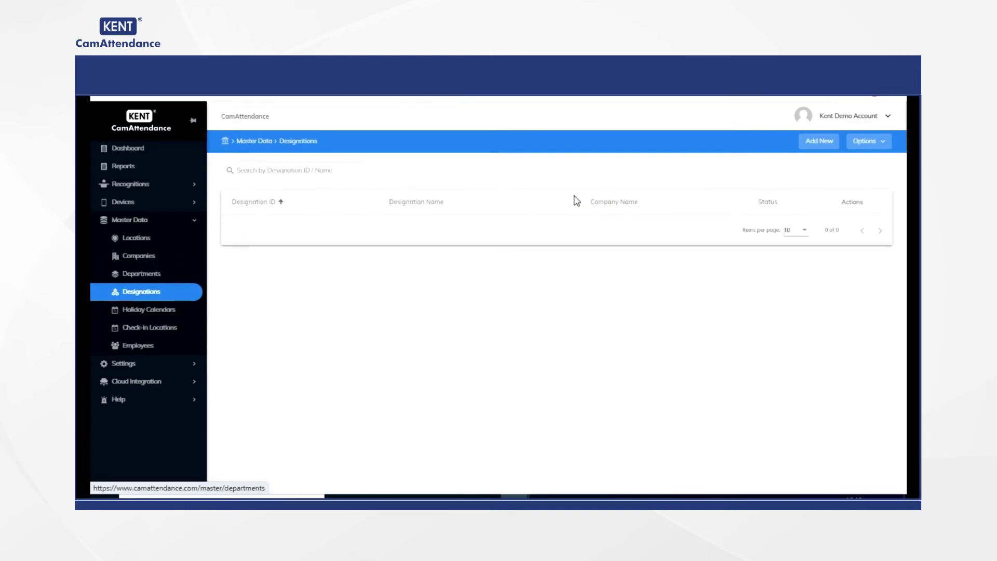
{"action": "left_click", "coordinate": [819, 141]}
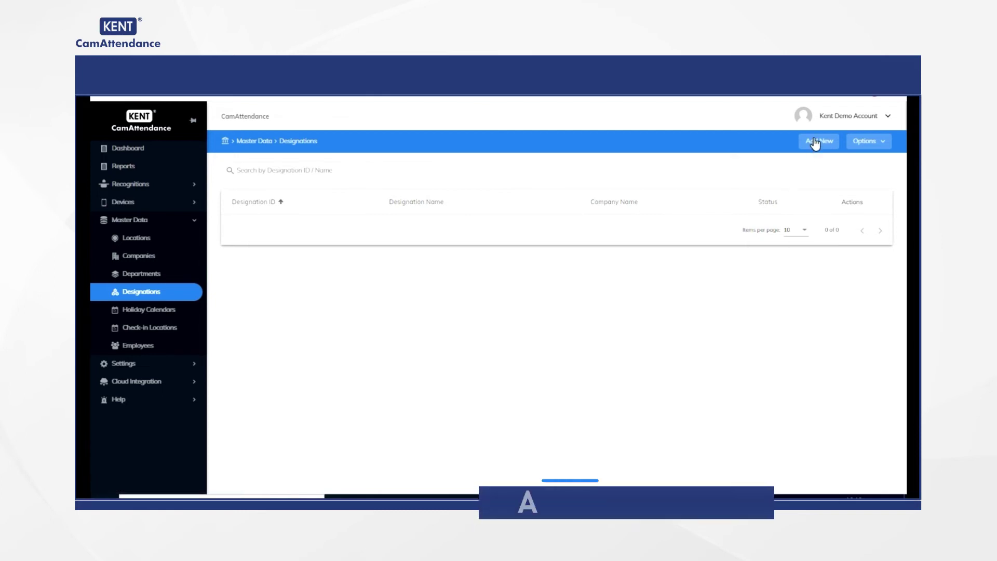
{"action": "left_click", "coordinate": [369, 201]}
{"action": "left_click", "coordinate": [232, 215]}
{"action": "left_click", "coordinate": [607, 194]}
{"action": "type", "text": "Des05"}
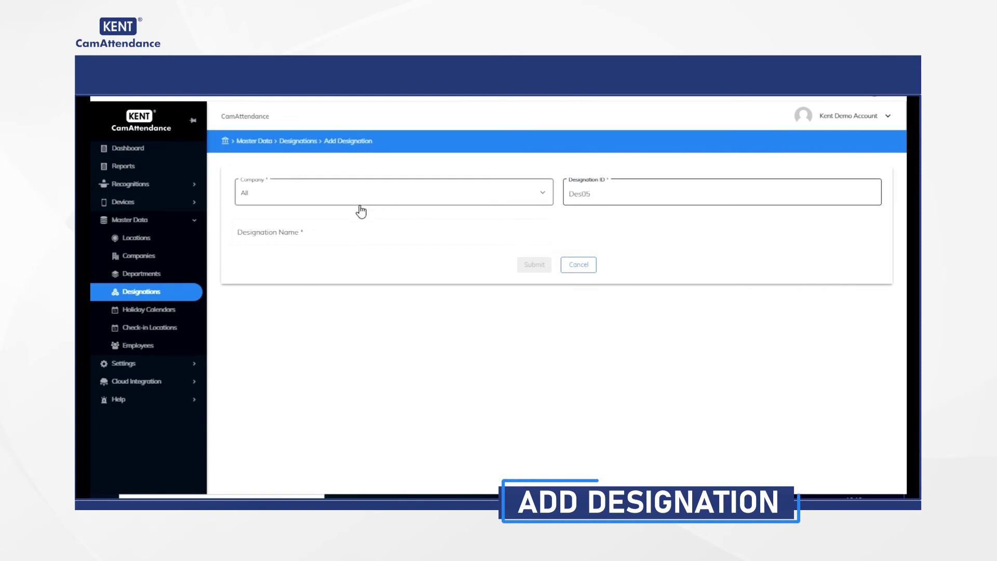
{"action": "left_click", "coordinate": [342, 231]}
{"action": "type", "text": "Desha"}
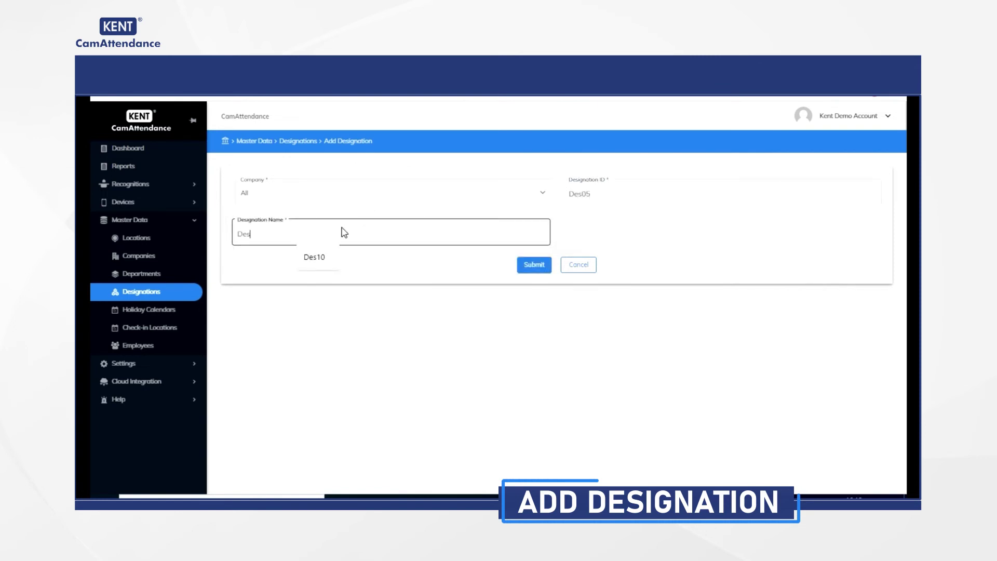
{"action": "left_click", "coordinate": [529, 267]}
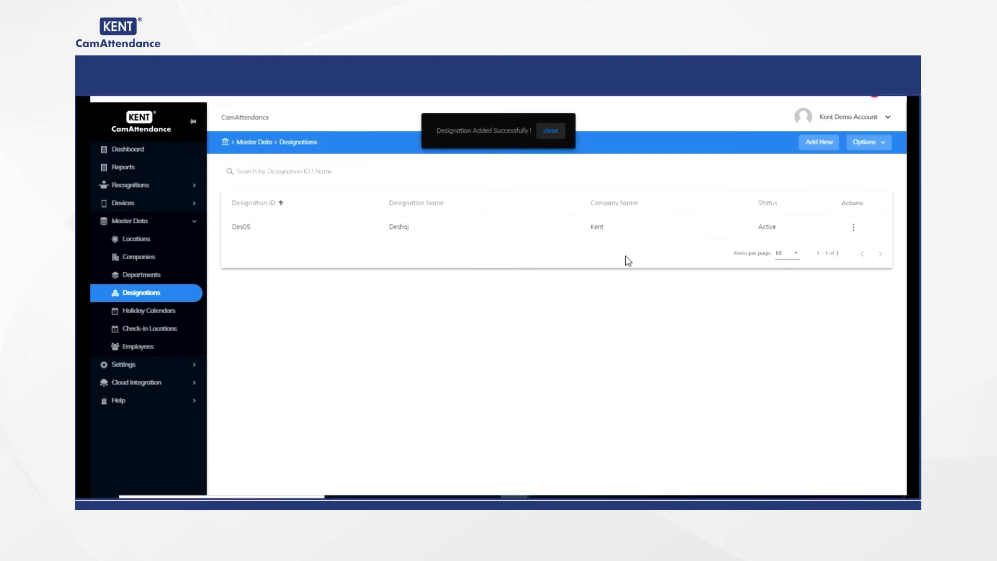
Step: Import the designation-sample spreadsheet, uploading 3 designation records
{"action": "left_click", "coordinate": [877, 141]}
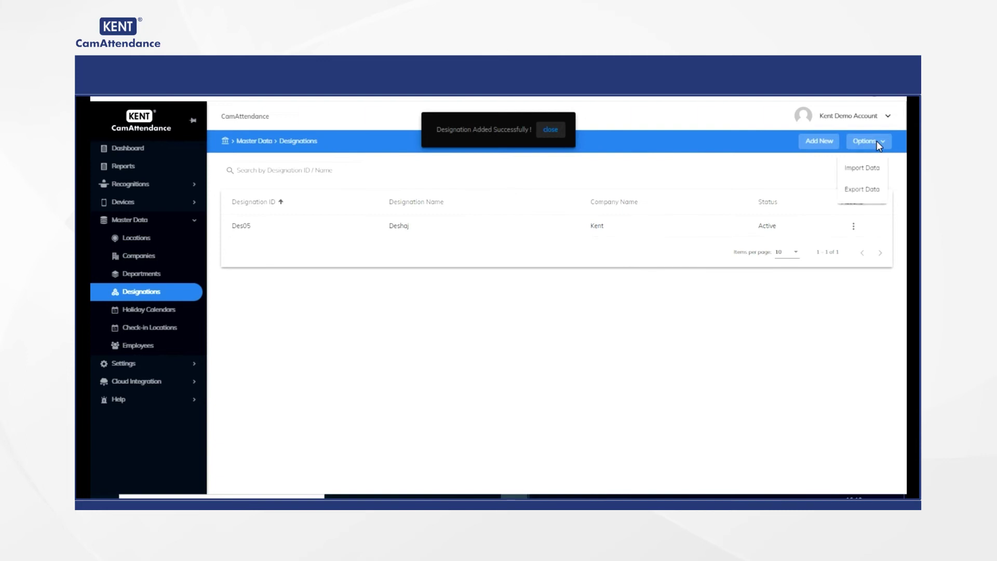
{"action": "left_click", "coordinate": [866, 167]}
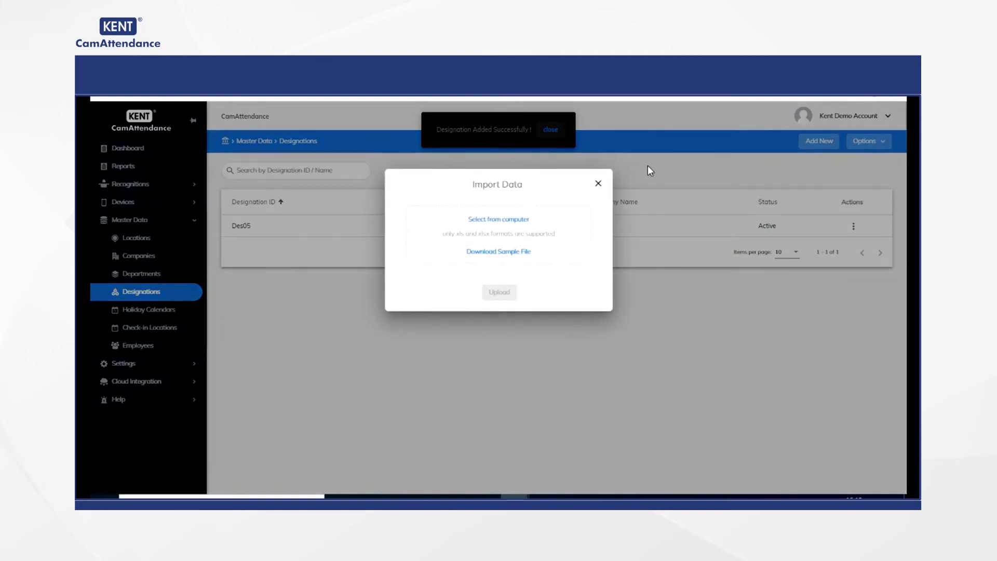
{"action": "left_click", "coordinate": [483, 219]}
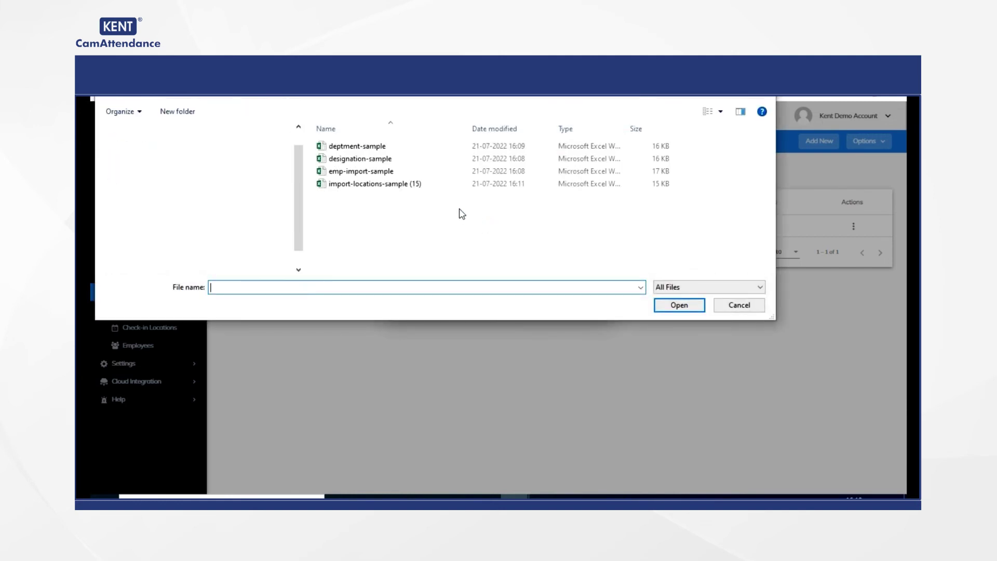
{"action": "left_click", "coordinate": [372, 160]}
{"action": "left_click", "coordinate": [669, 304]}
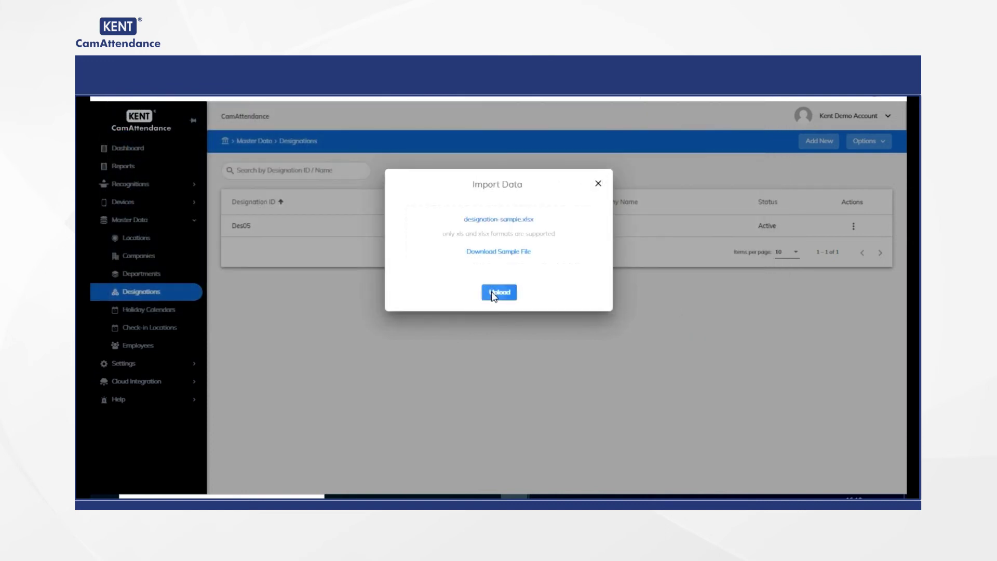
{"action": "left_click", "coordinate": [494, 294]}
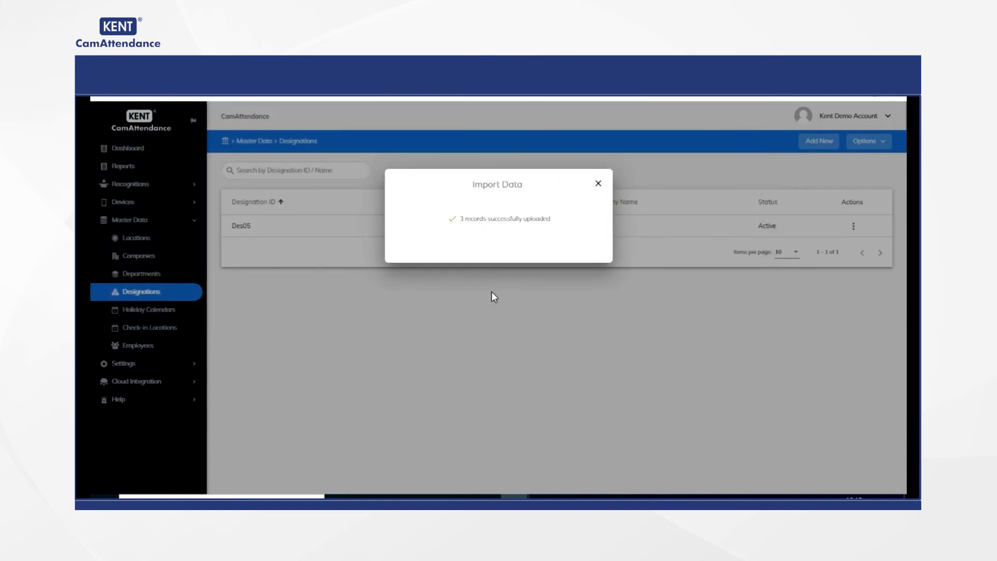
{"action": "left_click", "coordinate": [136, 346]}
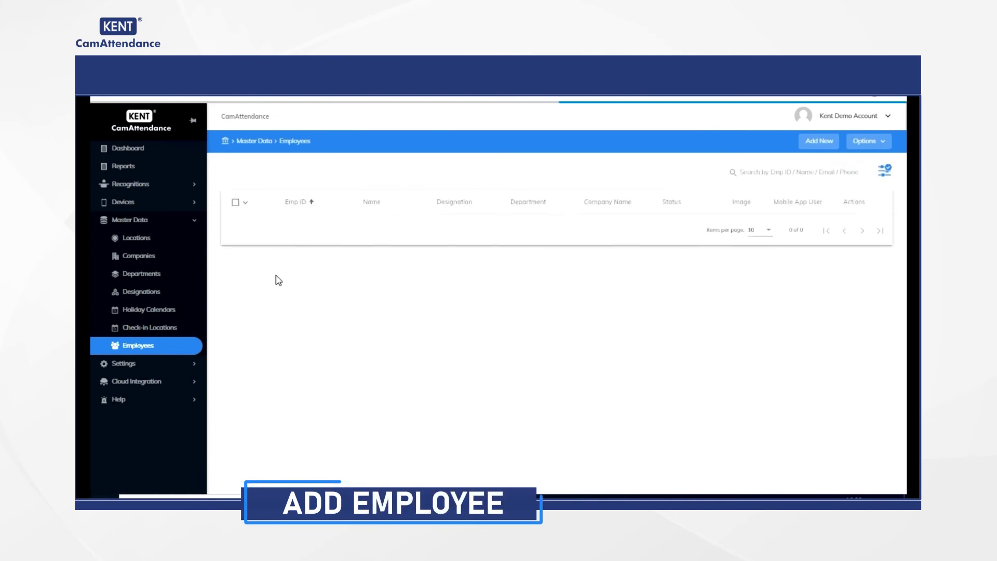
Step: Start new employee ID 7 with the employee's first and last name
{"action": "left_click", "coordinate": [296, 336]}
{"action": "type", "text": "7"}
{"action": "left_click", "coordinate": [275, 375]}
{"action": "left_click", "coordinate": [621, 373]}
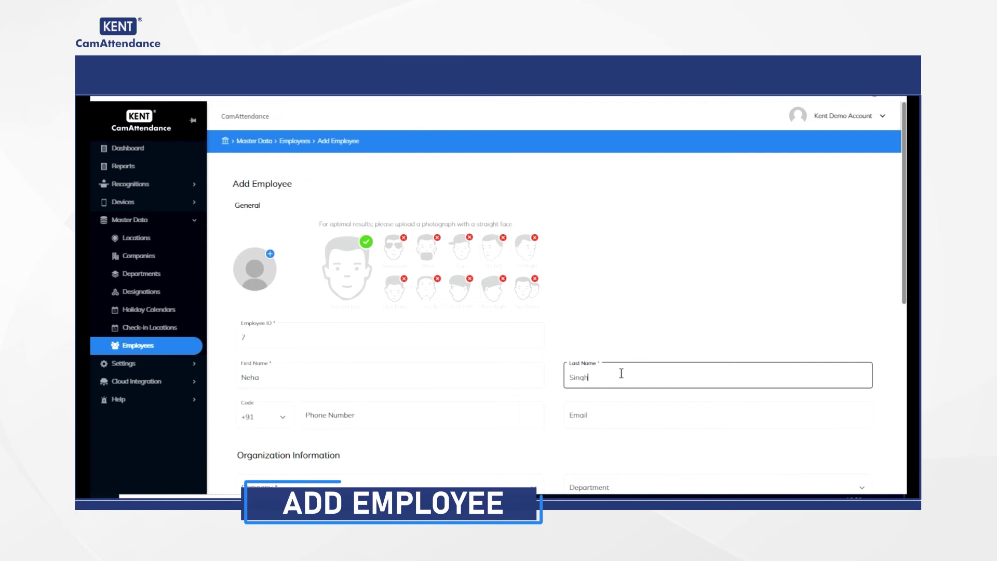
Step: Assign company C01 Kent, department Dep01 Staff and device HA145QW, then save the employee
{"action": "scroll", "coordinate": [621, 377], "scroll_direction": "down", "scroll_amount": 4}
{"action": "left_click", "coordinate": [469, 267]}
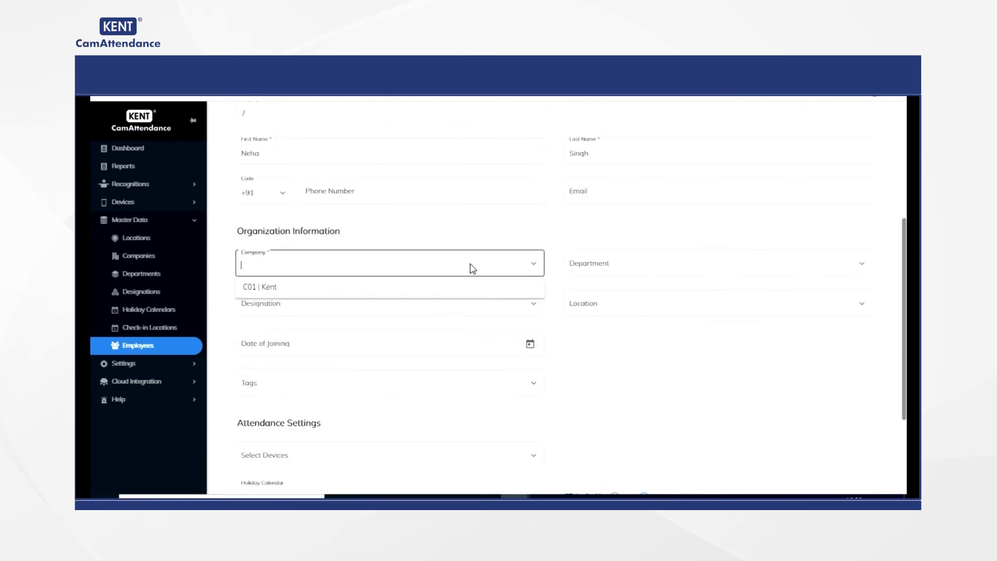
{"action": "left_click", "coordinate": [251, 294]}
{"action": "left_click", "coordinate": [674, 263]}
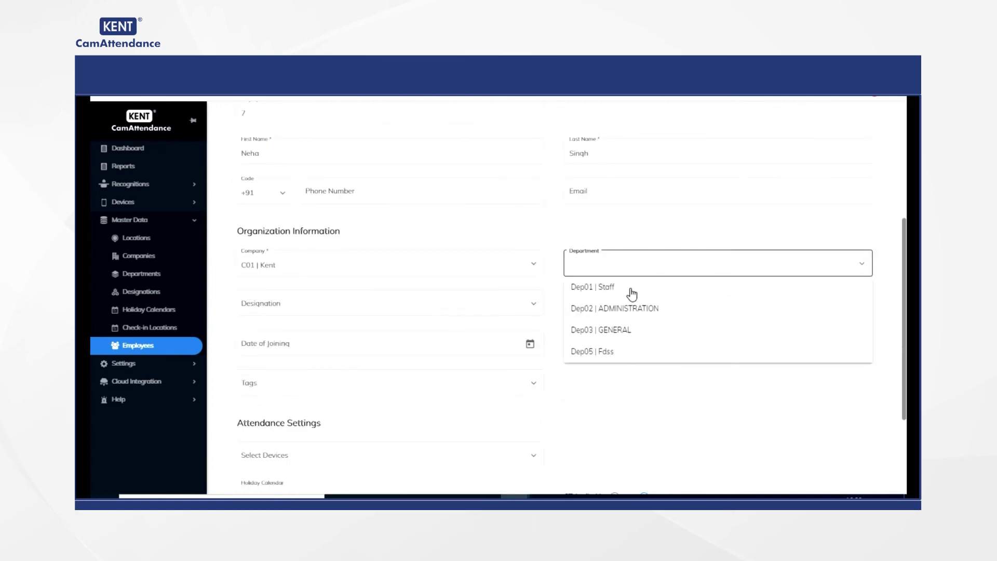
{"action": "left_click", "coordinate": [617, 289]}
{"action": "scroll", "coordinate": [482, 315], "scroll_direction": "down", "scroll_amount": 3}
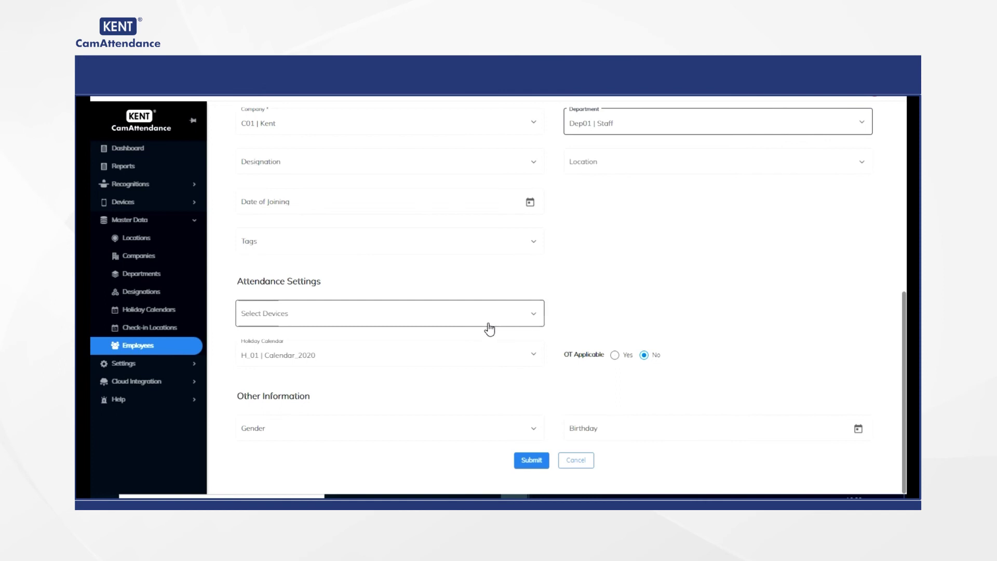
{"action": "left_click", "coordinate": [505, 318]}
{"action": "left_click", "coordinate": [343, 346]}
{"action": "left_click", "coordinate": [626, 278]}
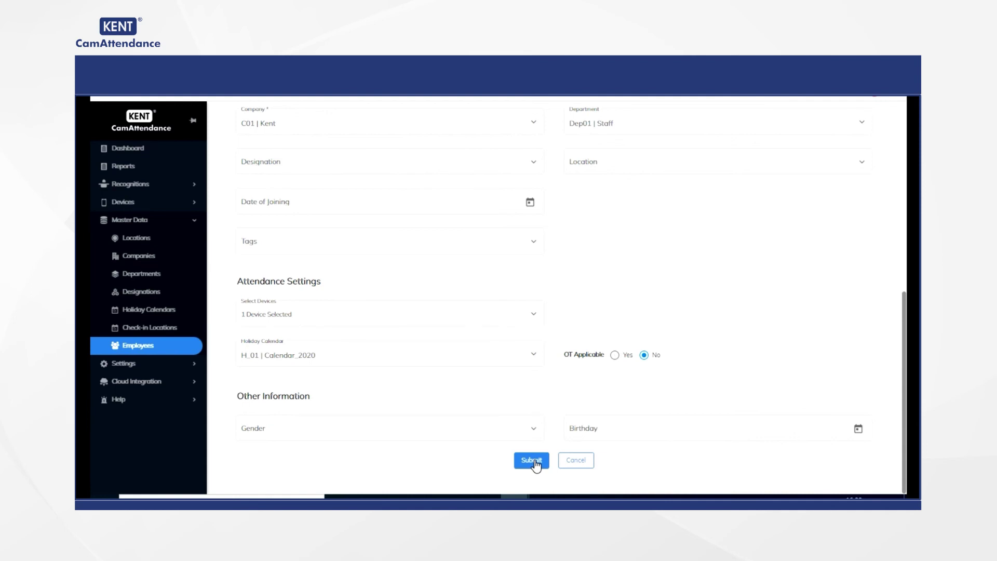
{"action": "left_click", "coordinate": [531, 460]}
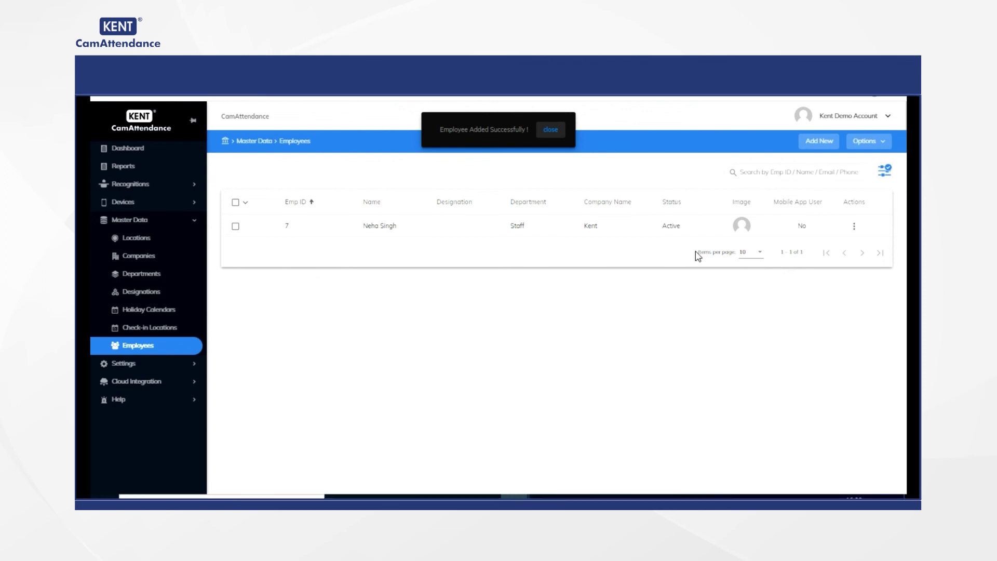
Step: Upload the emp-import-sample spreadsheet through Import Data to add six employees
{"action": "left_click", "coordinate": [866, 142]}
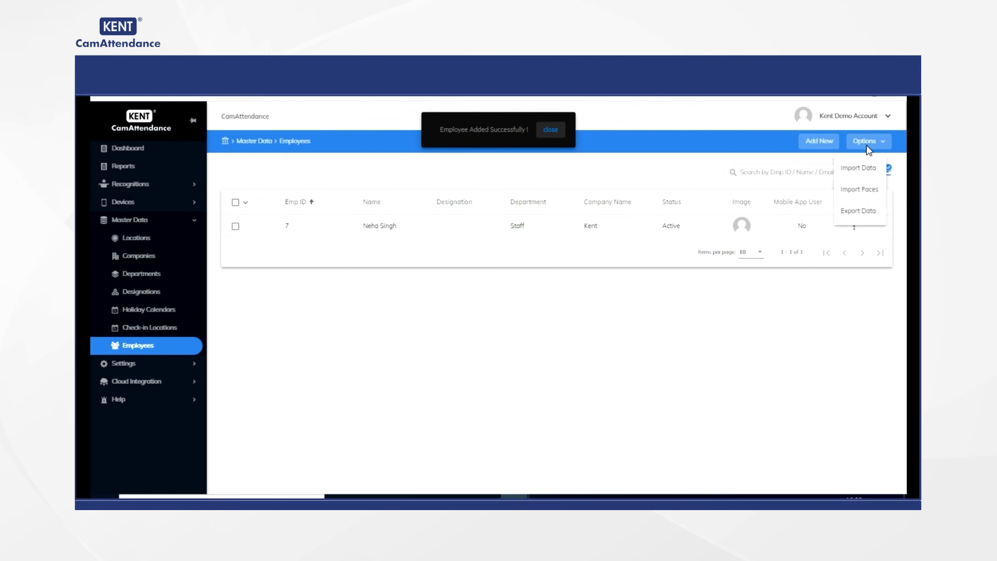
{"action": "left_click", "coordinate": [859, 169]}
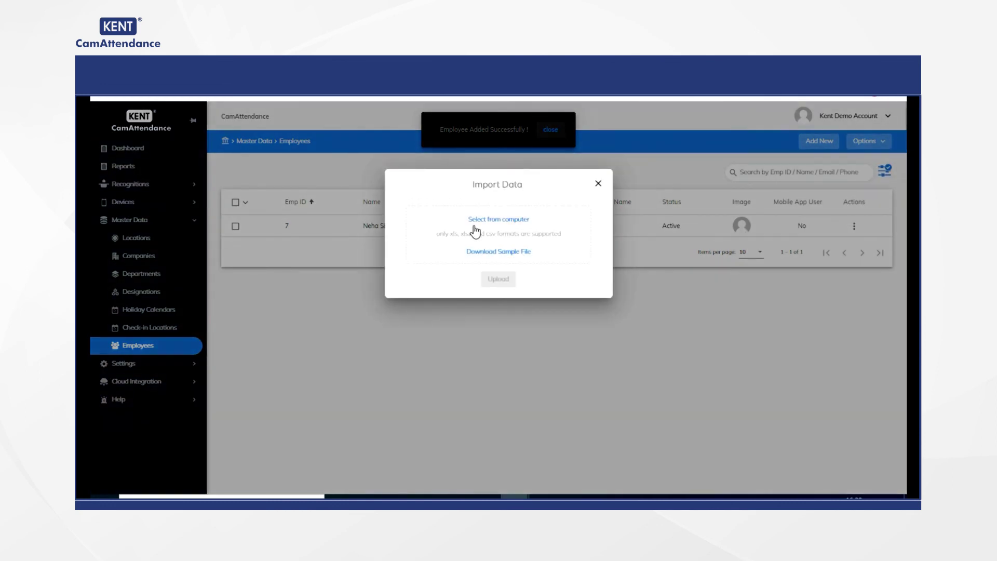
{"action": "left_click", "coordinate": [506, 221]}
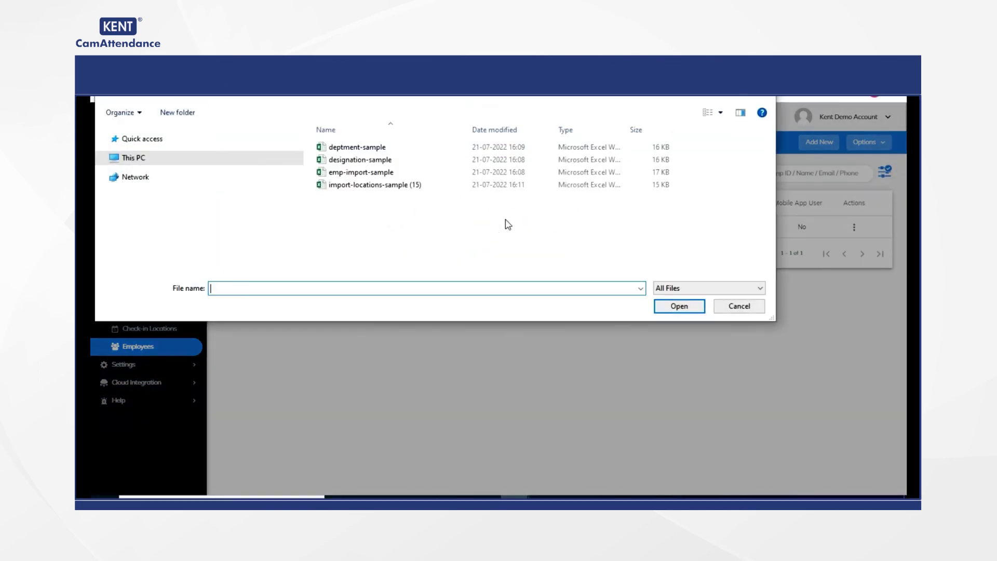
{"action": "left_click", "coordinate": [373, 172]}
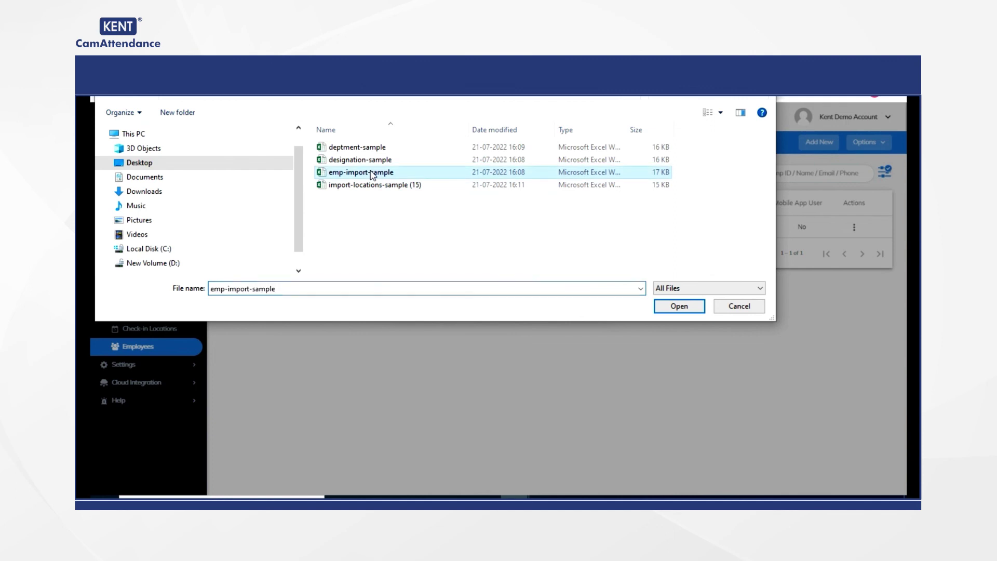
{"action": "left_click", "coordinate": [675, 306]}
{"action": "left_click", "coordinate": [508, 283]}
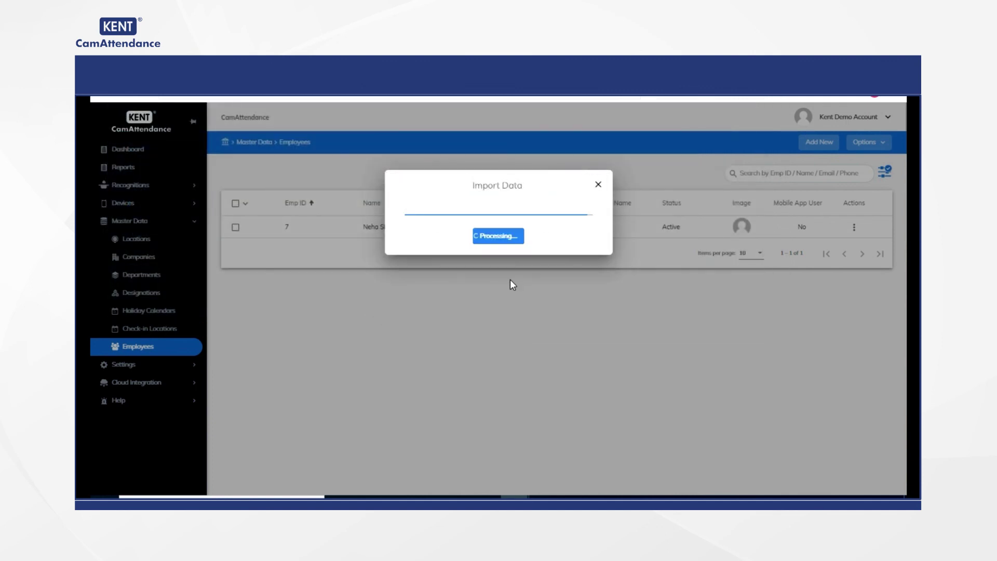